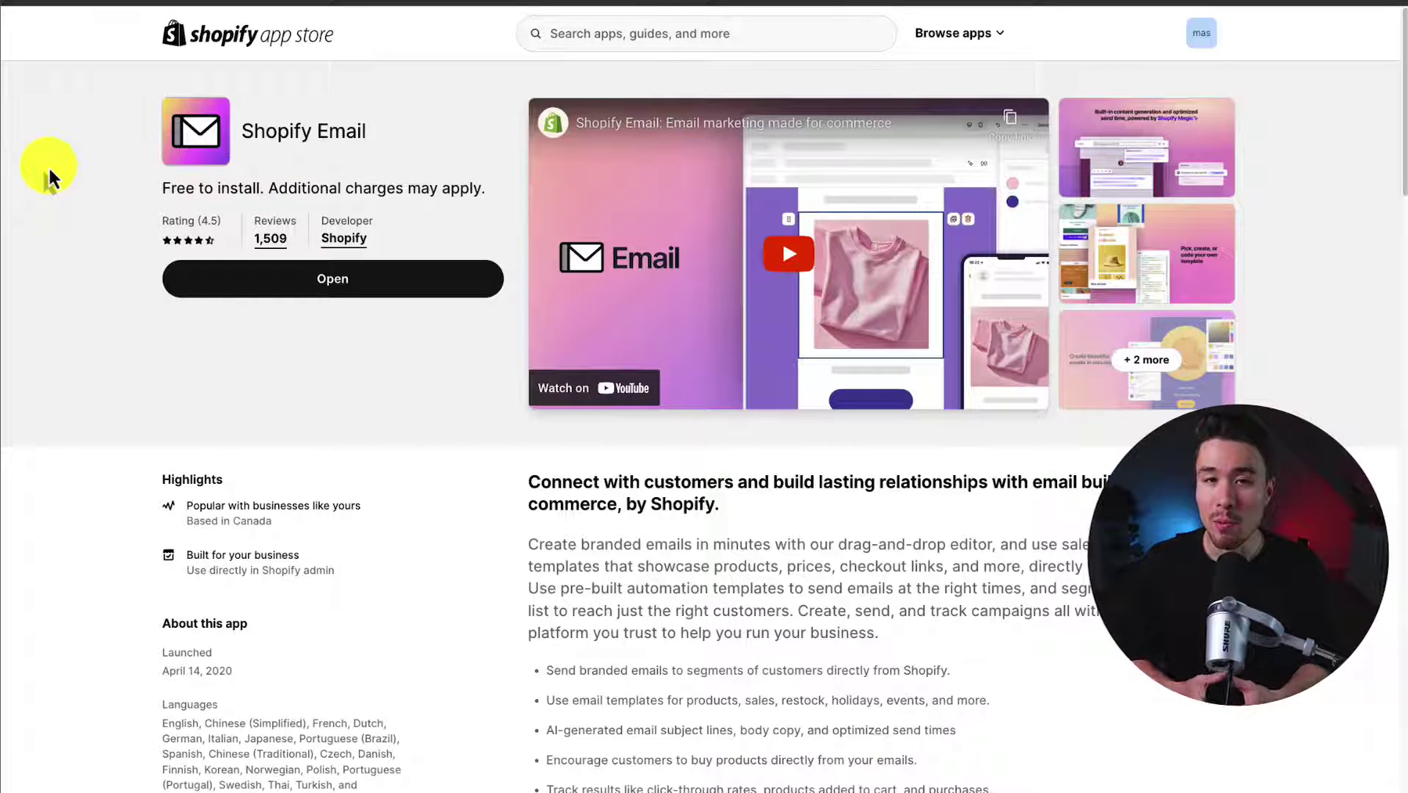
Open the Shopify Email app from its app listing.
{"action": "left_click_drag", "start_coordinate": [294, 131], "coordinate": [375, 130]}
{"action": "left_click", "coordinate": [375, 130]}
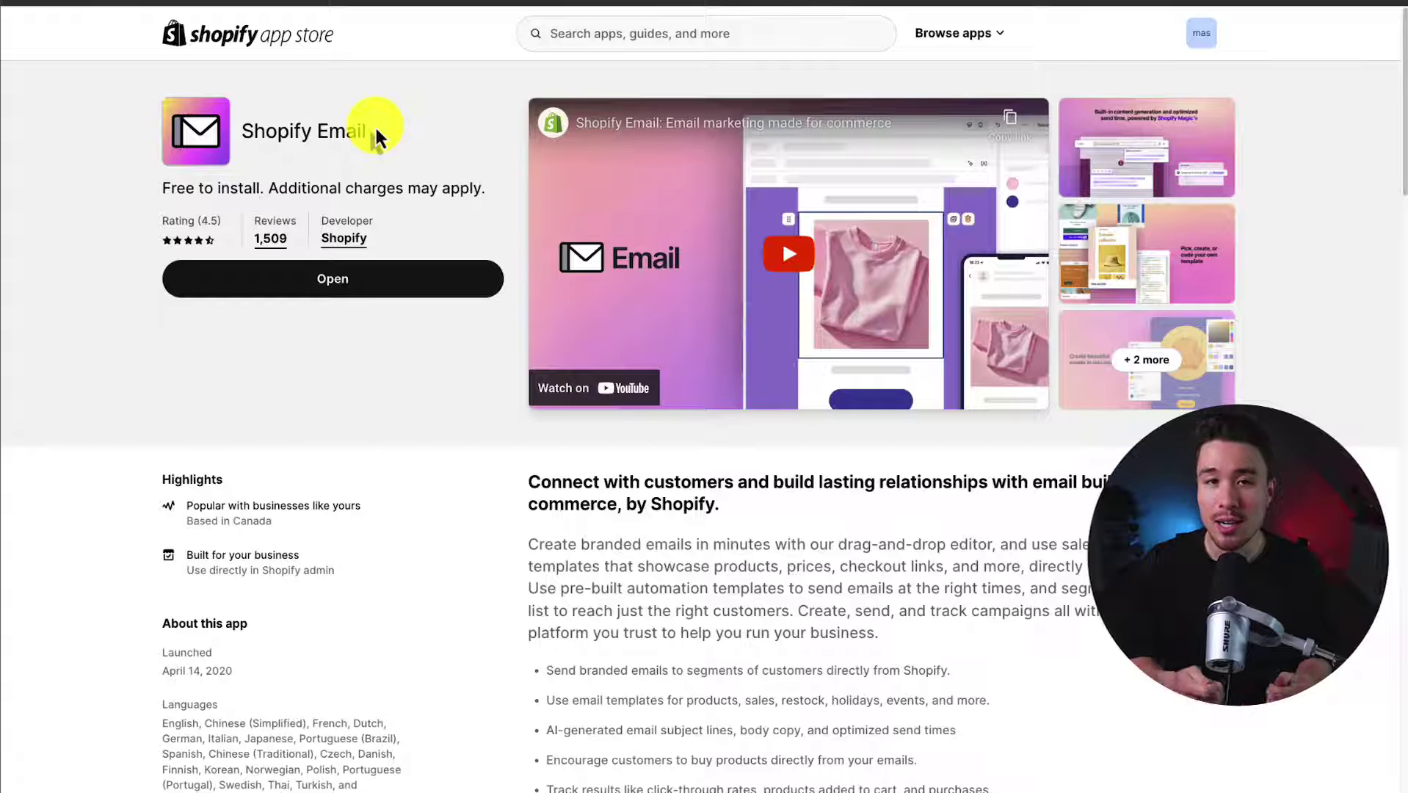
{"action": "scroll", "coordinate": [325, 364], "scroll_direction": "down", "scroll_amount": 8}
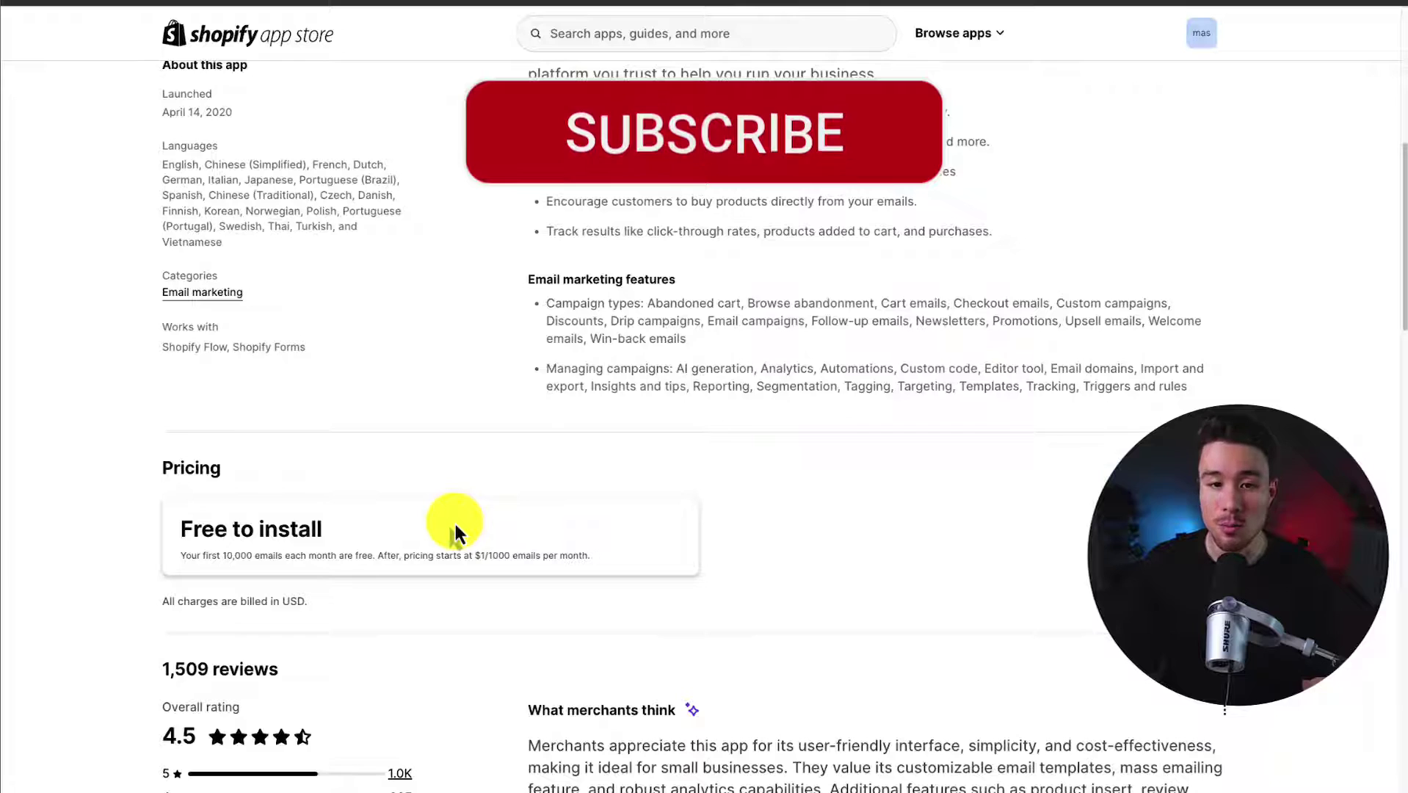
{"action": "scroll", "coordinate": [454, 533], "scroll_direction": "up", "scroll_amount": 8}
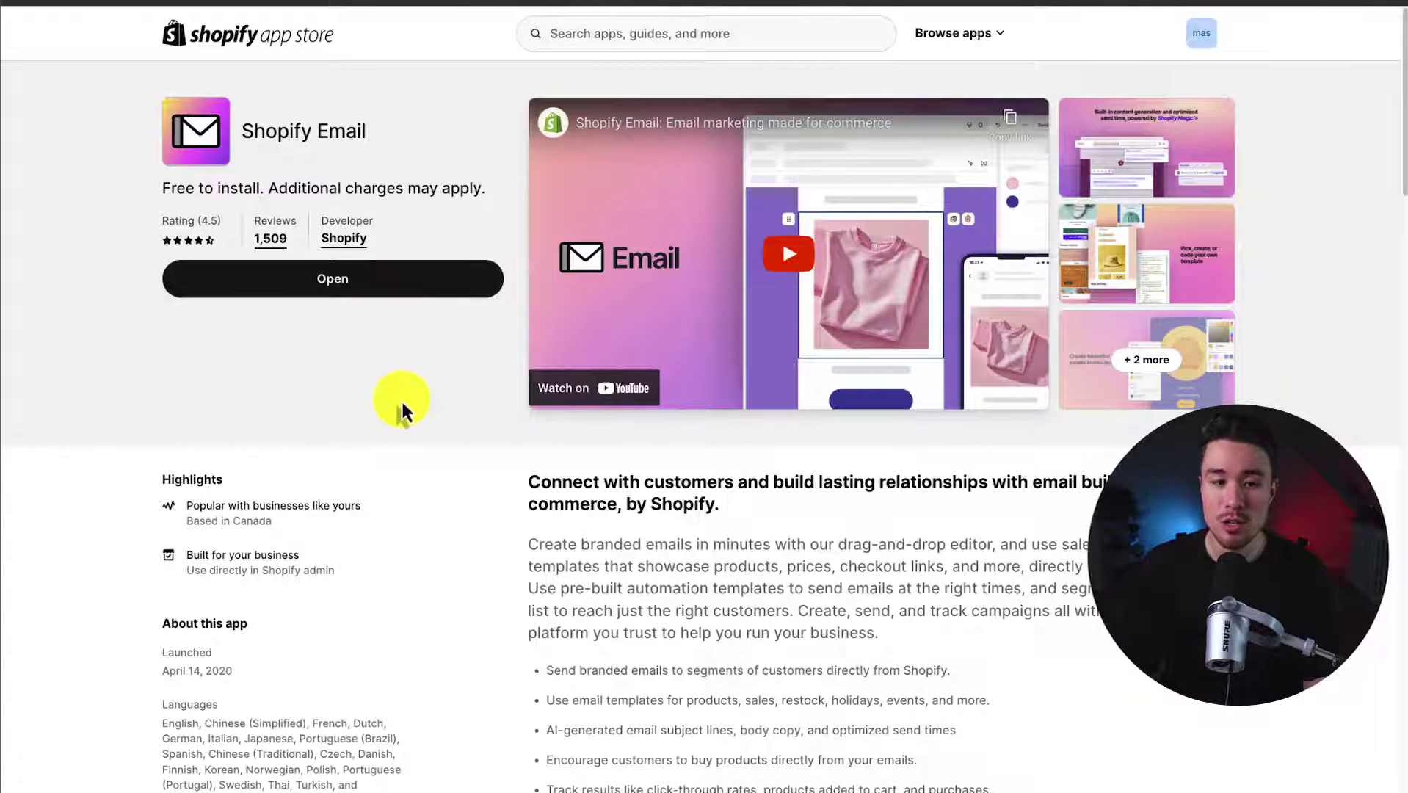
{"action": "left_click", "coordinate": [323, 290]}
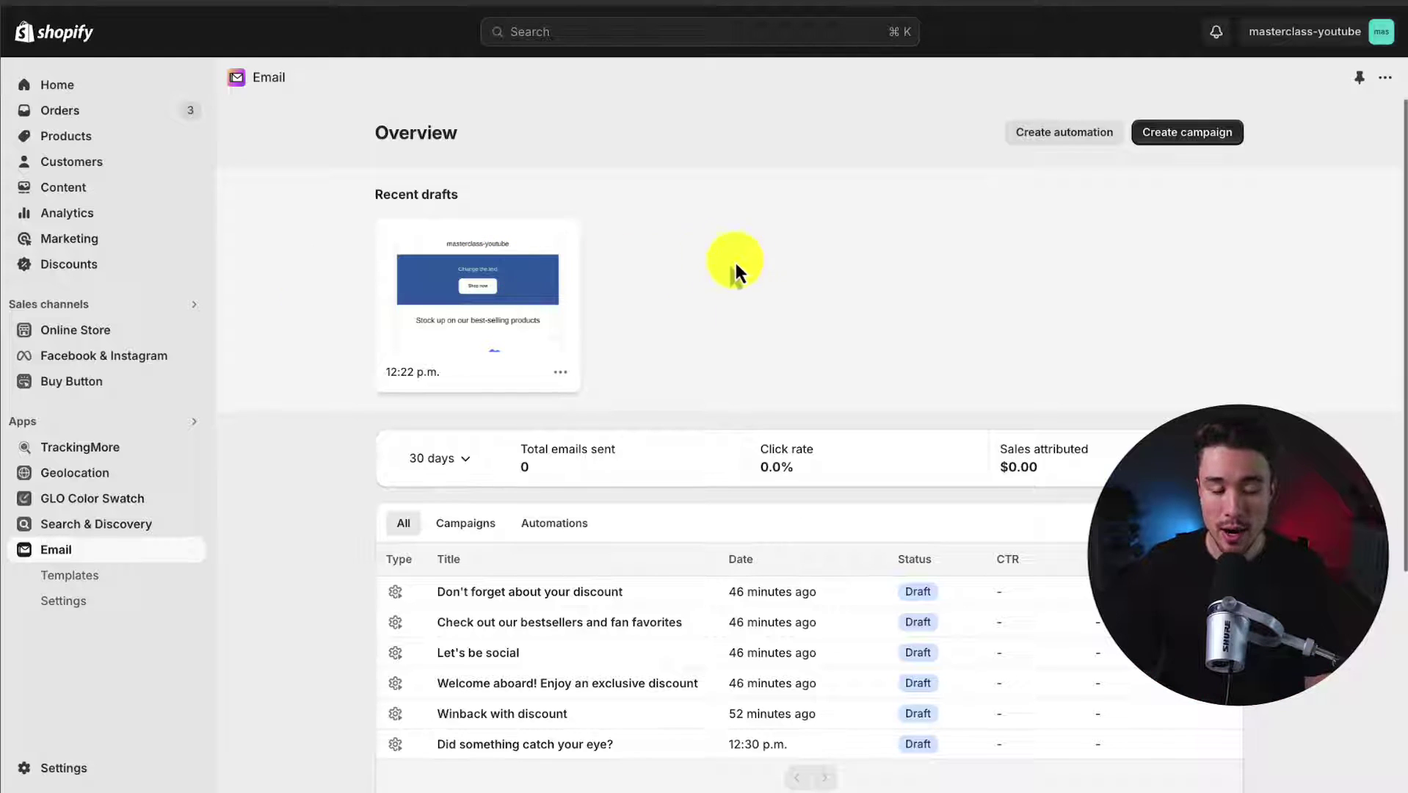
Filter the email list to Campaigns, then switch back to All drafts.
{"action": "scroll", "coordinate": [779, 263], "scroll_direction": "down", "scroll_amount": 3}
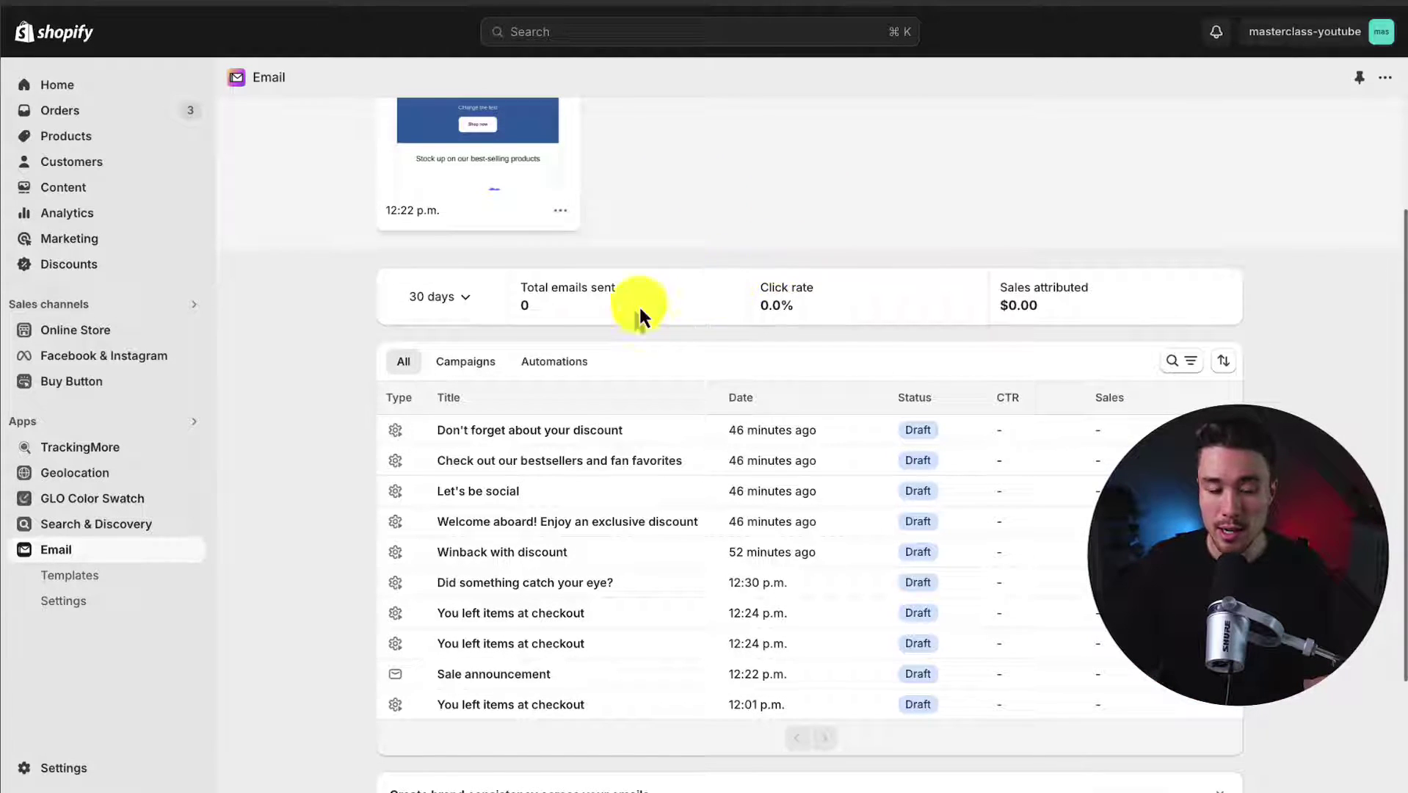
{"action": "left_click", "coordinate": [457, 364]}
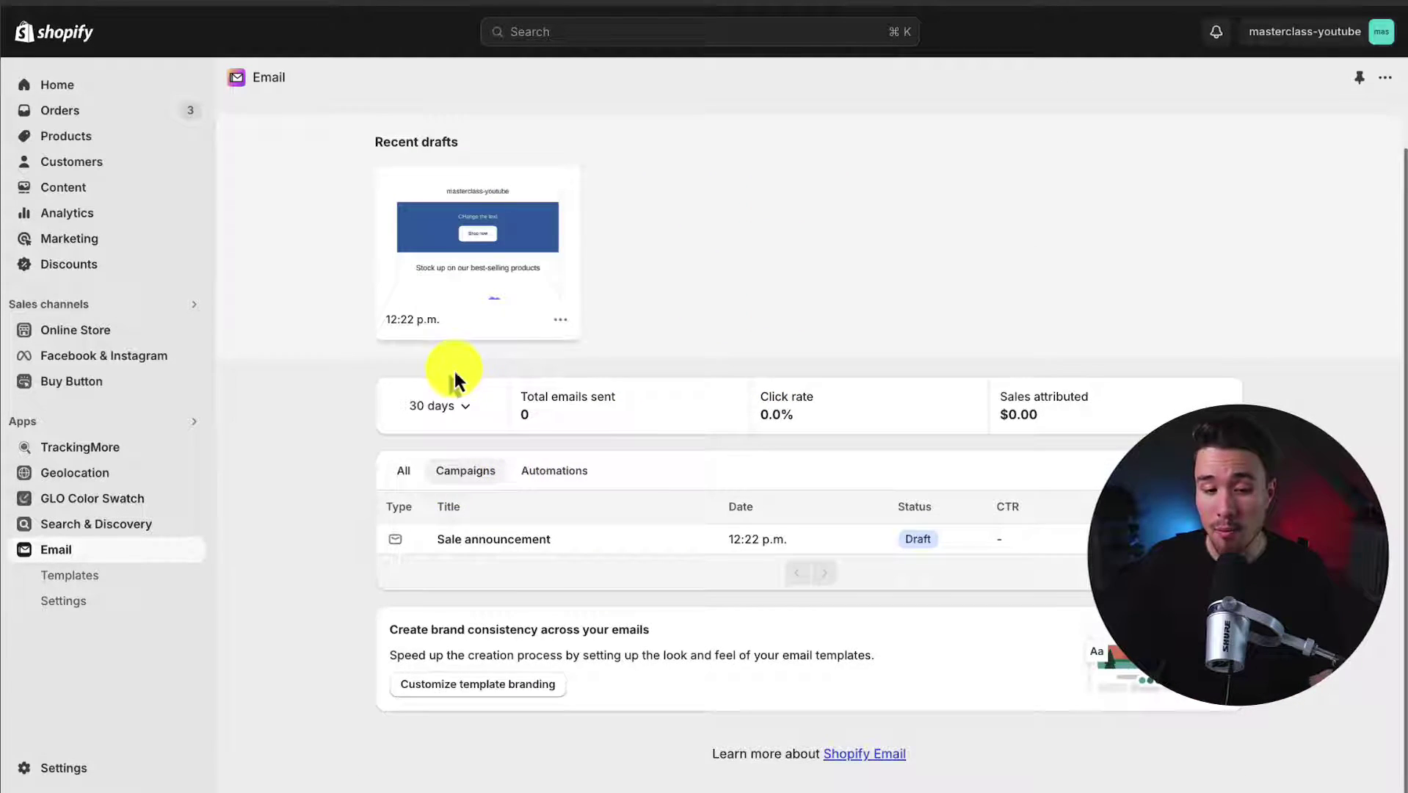
{"action": "left_click", "coordinate": [405, 471]}
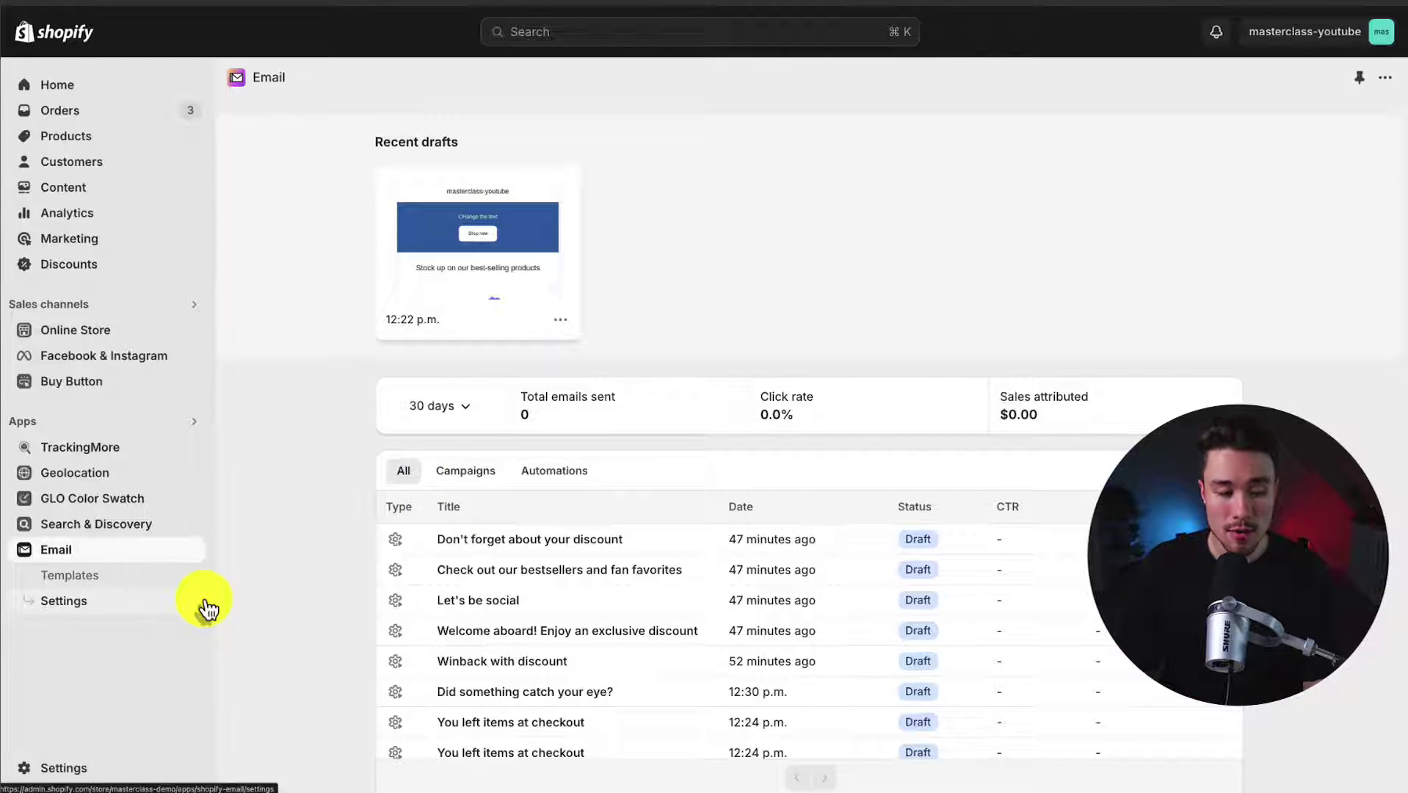
{"action": "left_click", "coordinate": [77, 608]}
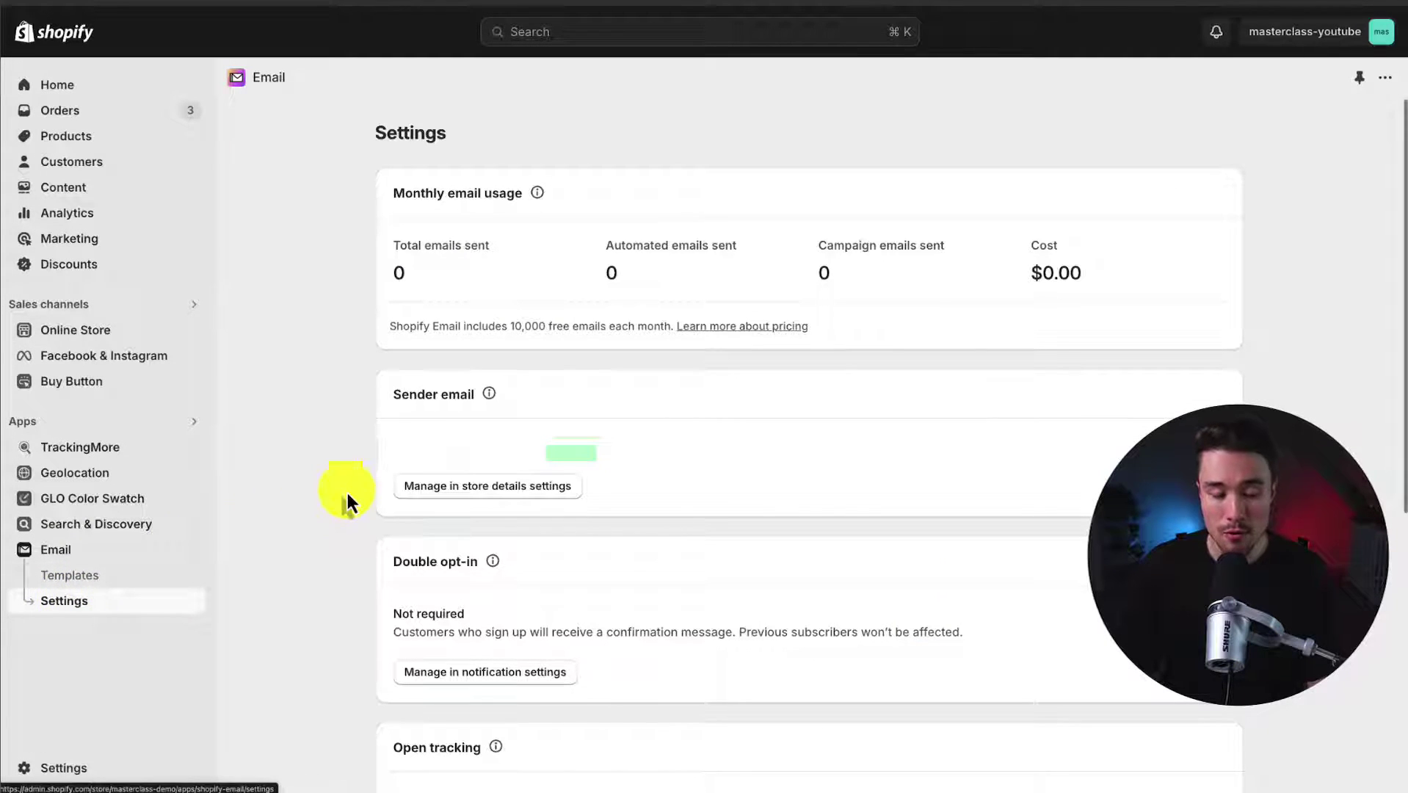
{"action": "scroll", "coordinate": [348, 492], "scroll_direction": "down", "scroll_amount": 6}
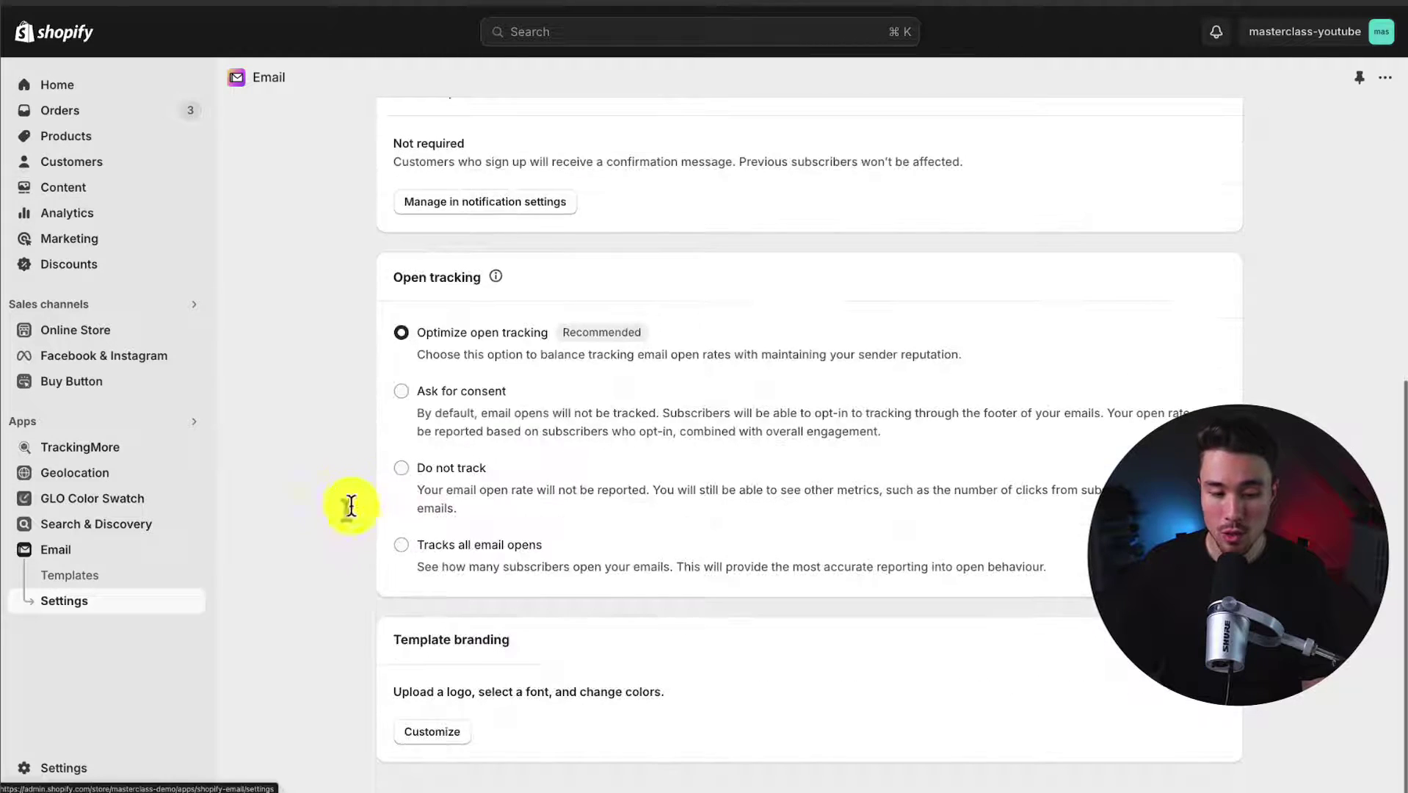
{"action": "left_click_drag", "start_coordinate": [393, 639], "coordinate": [519, 642]}
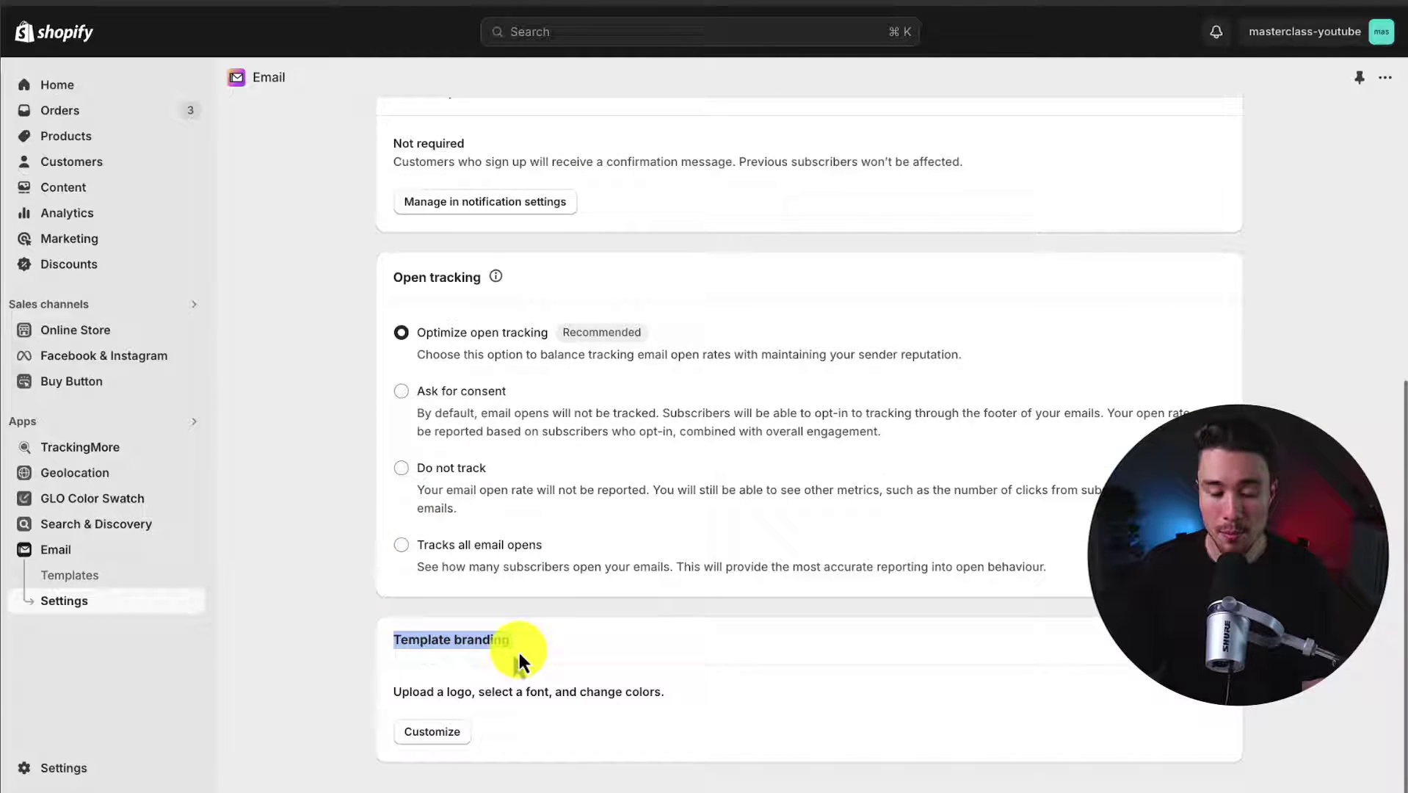
{"action": "left_click", "coordinate": [464, 726]}
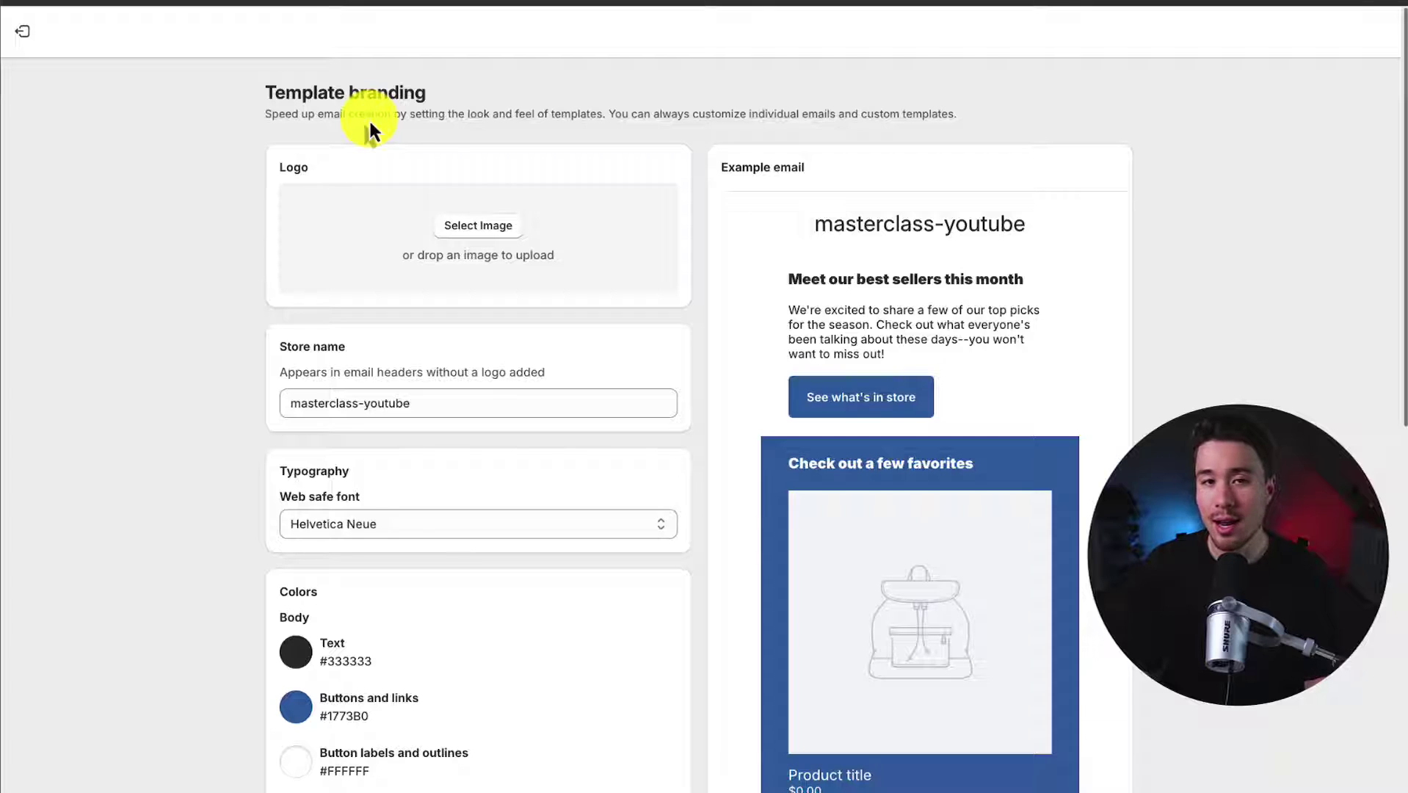
{"action": "left_click", "coordinate": [22, 31]}
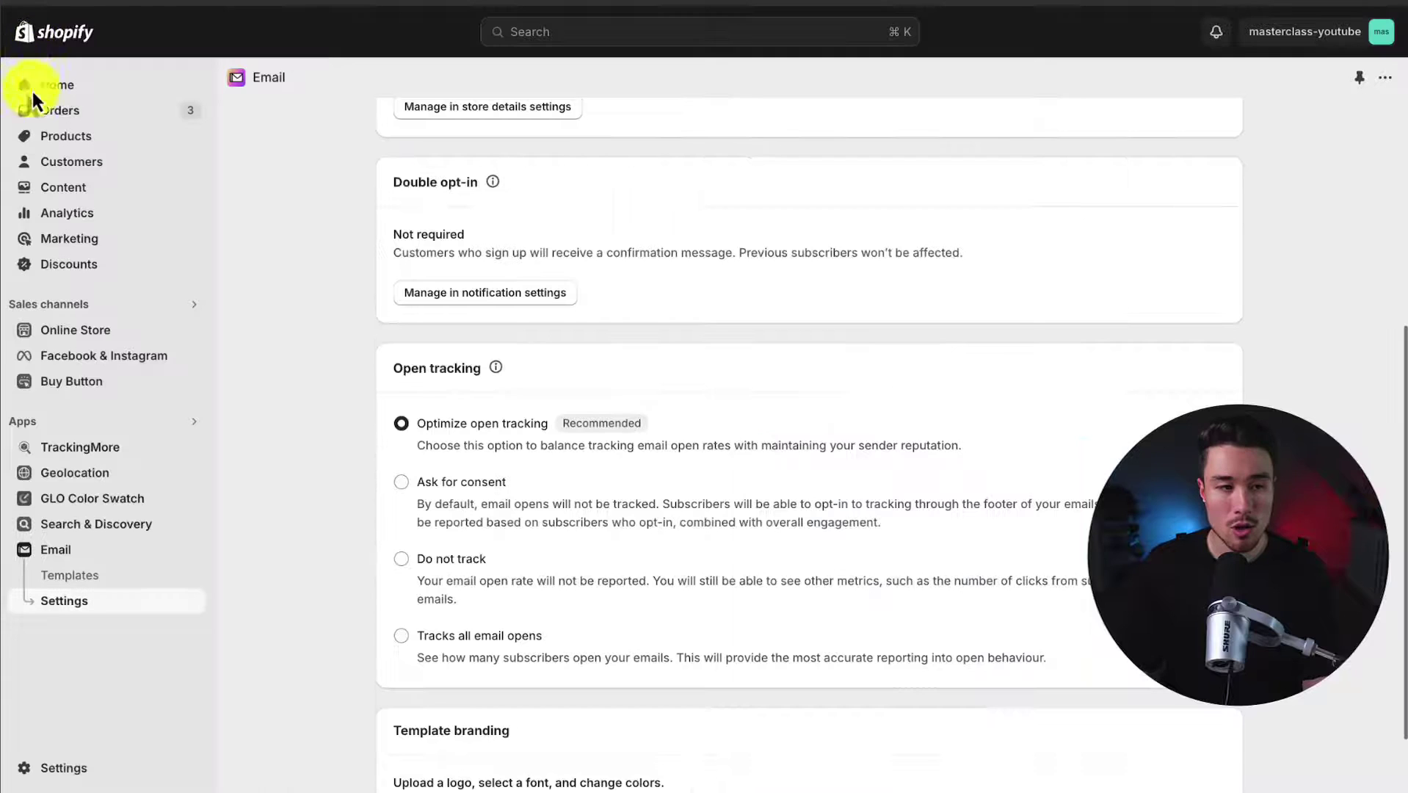
{"action": "left_click", "coordinate": [81, 552]}
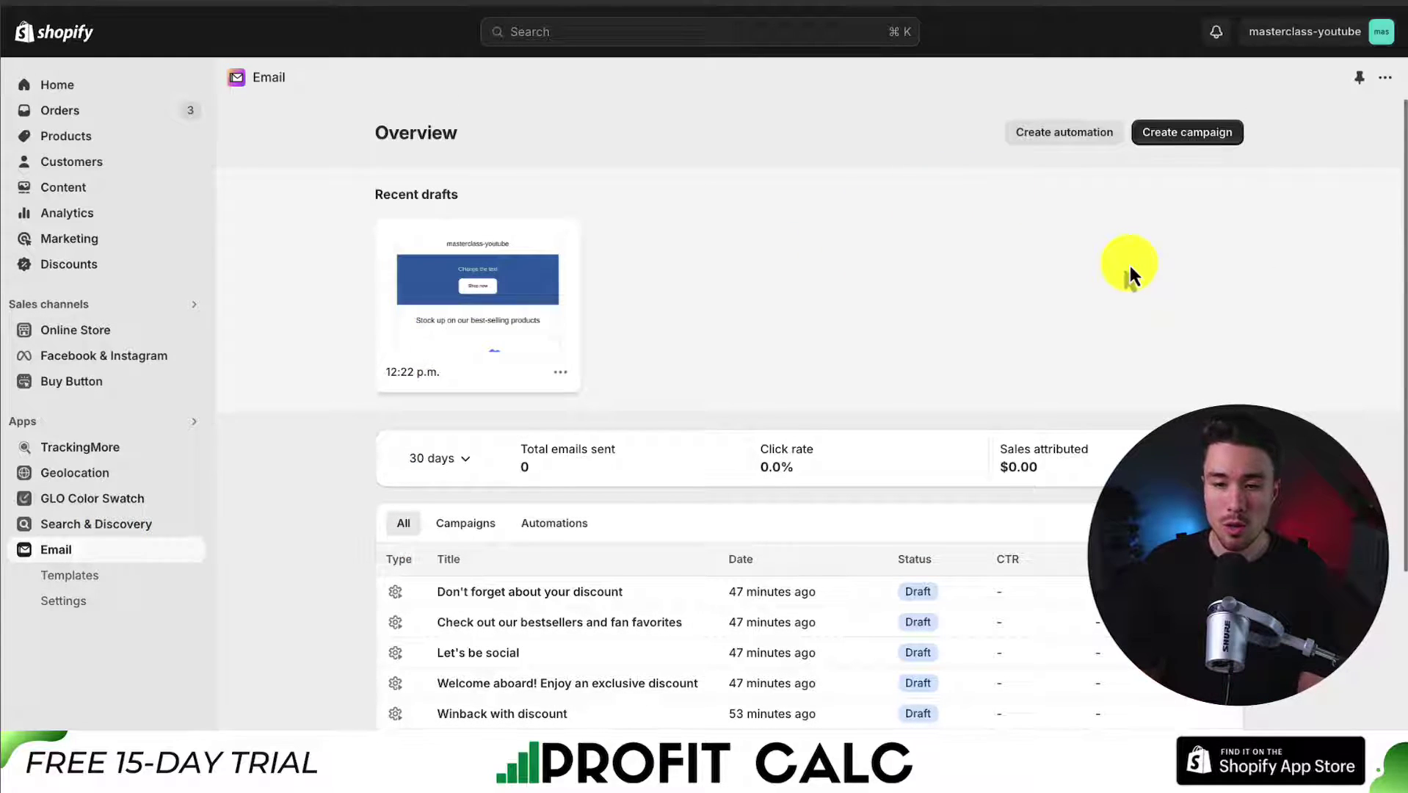
Create a new campaign from the Newsletter template in the Newsletters category.
{"action": "left_click", "coordinate": [1187, 141]}
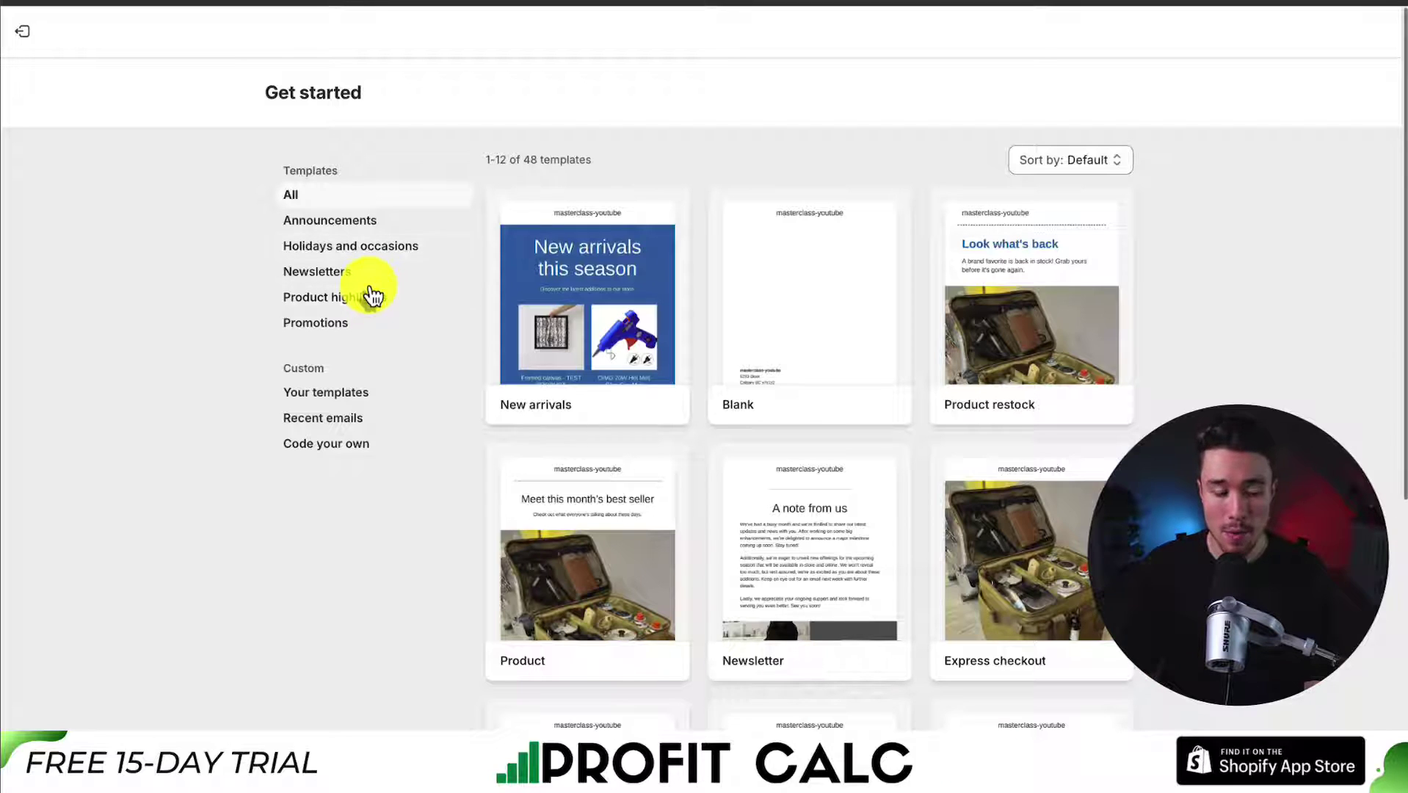
{"action": "left_click", "coordinate": [317, 277]}
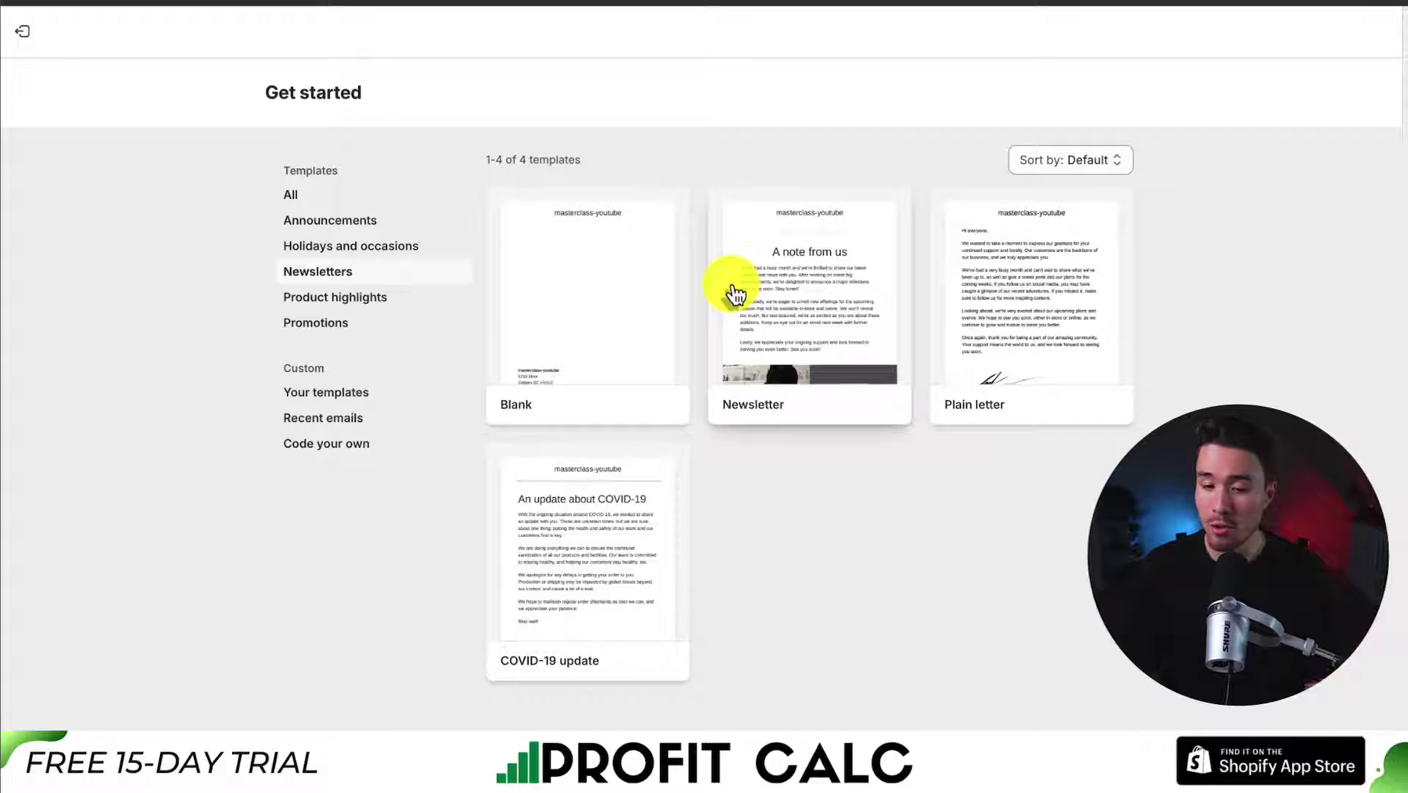
{"action": "left_click", "coordinate": [808, 302]}
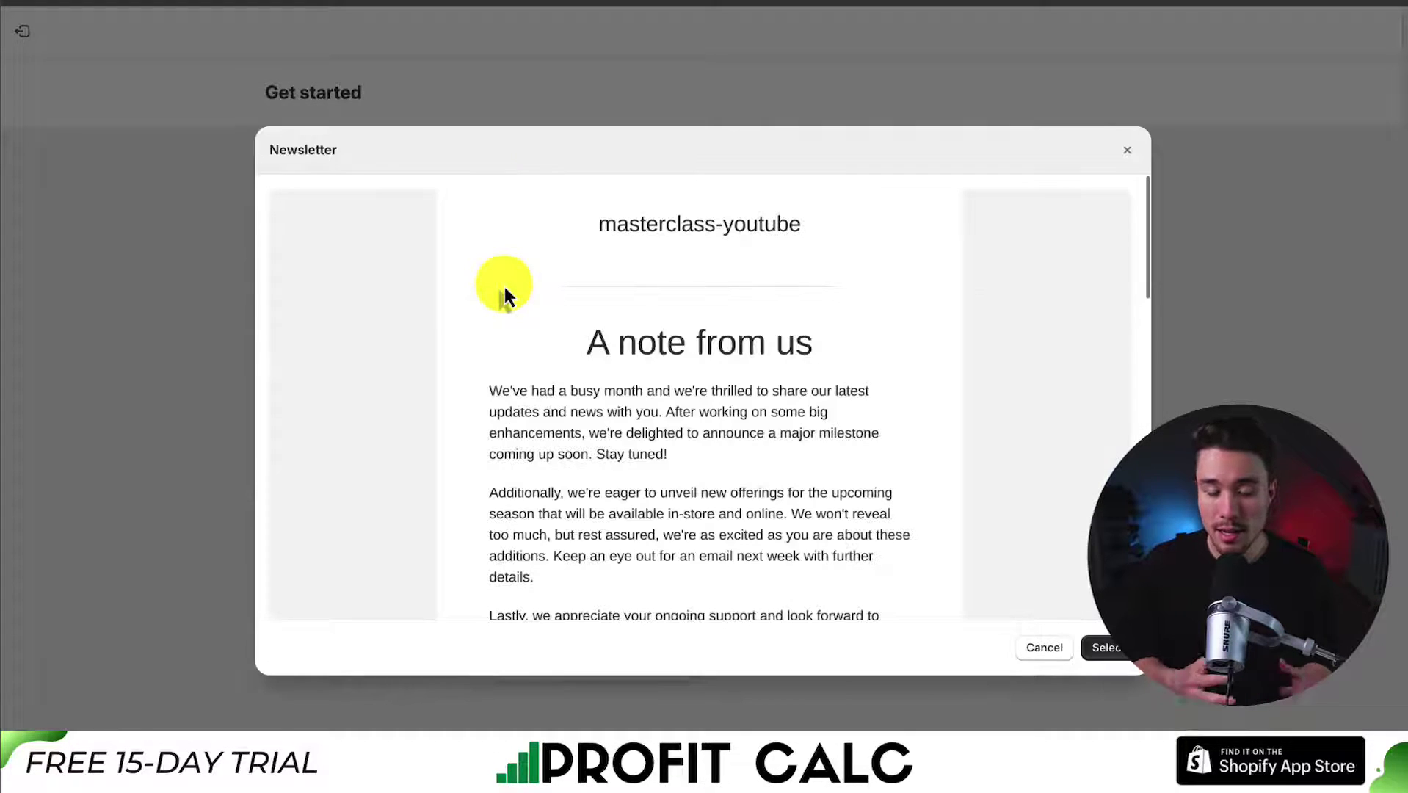
{"action": "scroll", "coordinate": [636, 337], "scroll_direction": "down", "scroll_amount": 15}
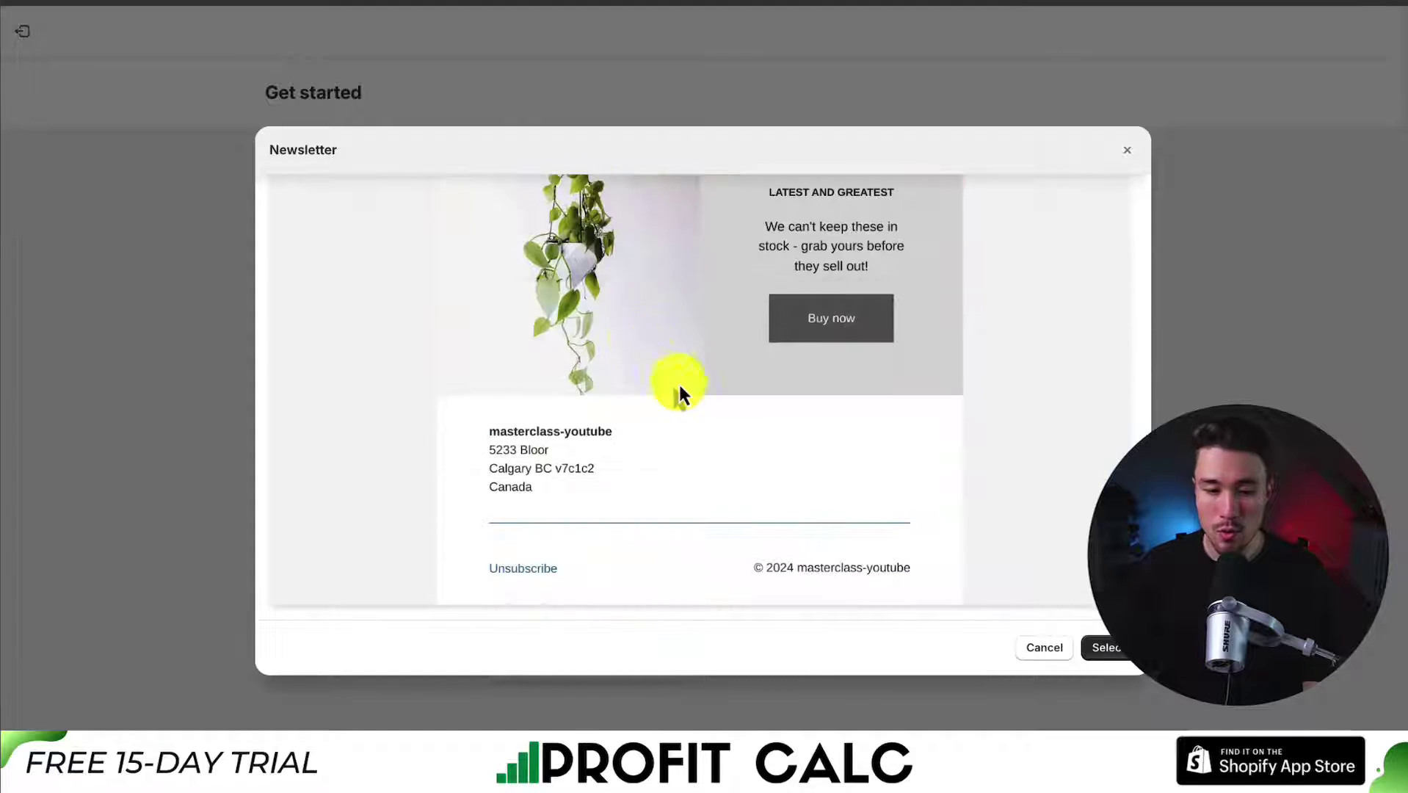
{"action": "left_click", "coordinate": [1089, 655]}
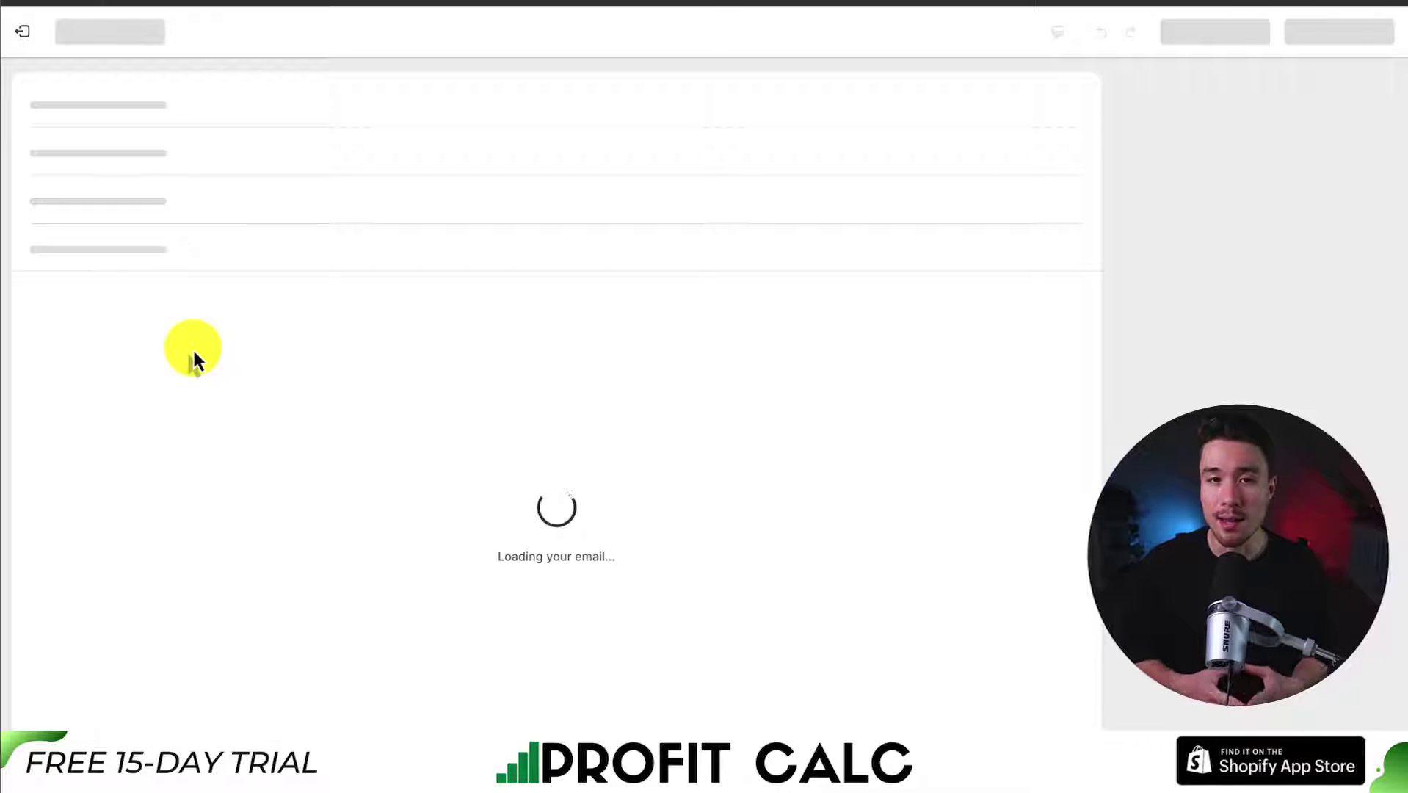
Review all 7 recipient segments, then select the current subject line text.
{"action": "left_click_drag", "start_coordinate": [499, 556], "coordinate": [656, 567]}
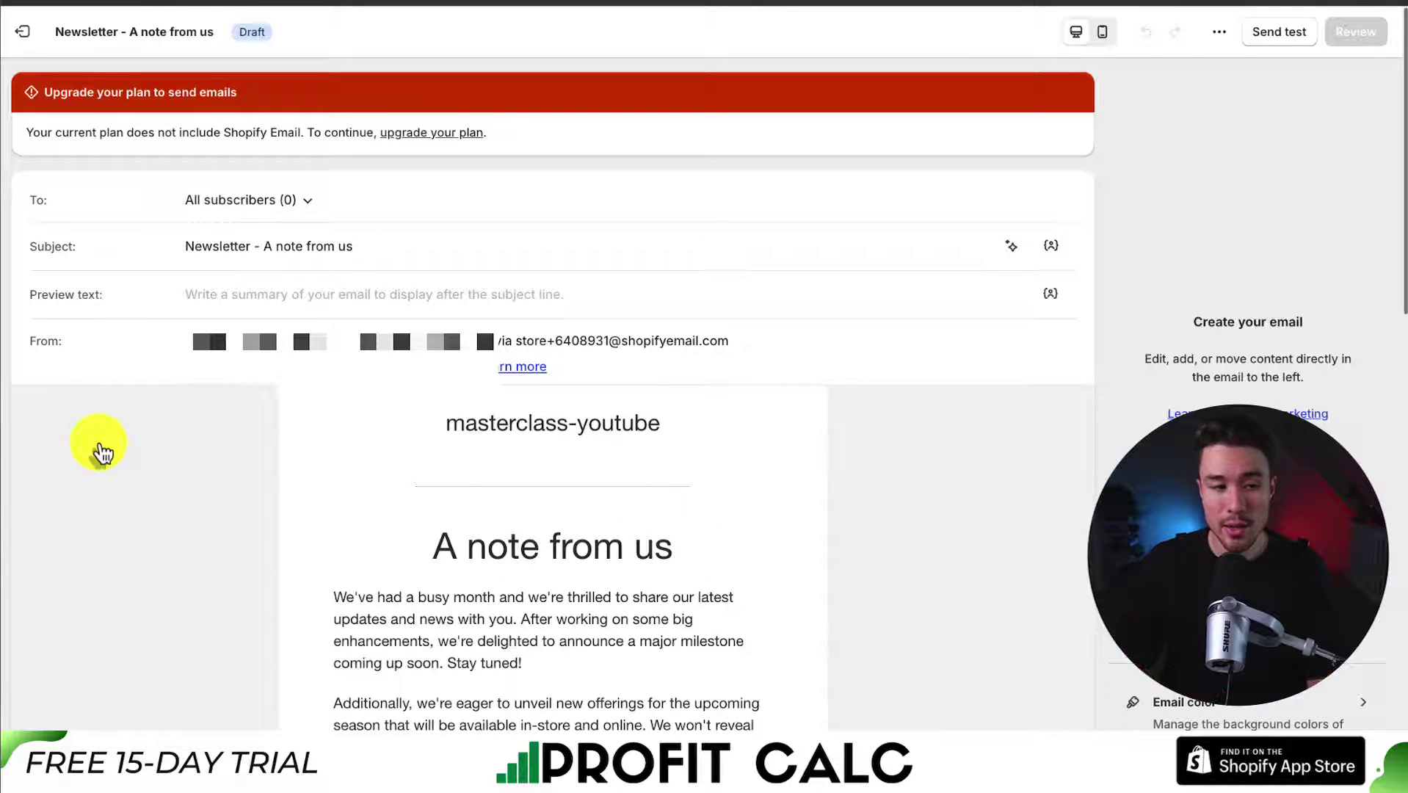
{"action": "left_click", "coordinate": [286, 213]}
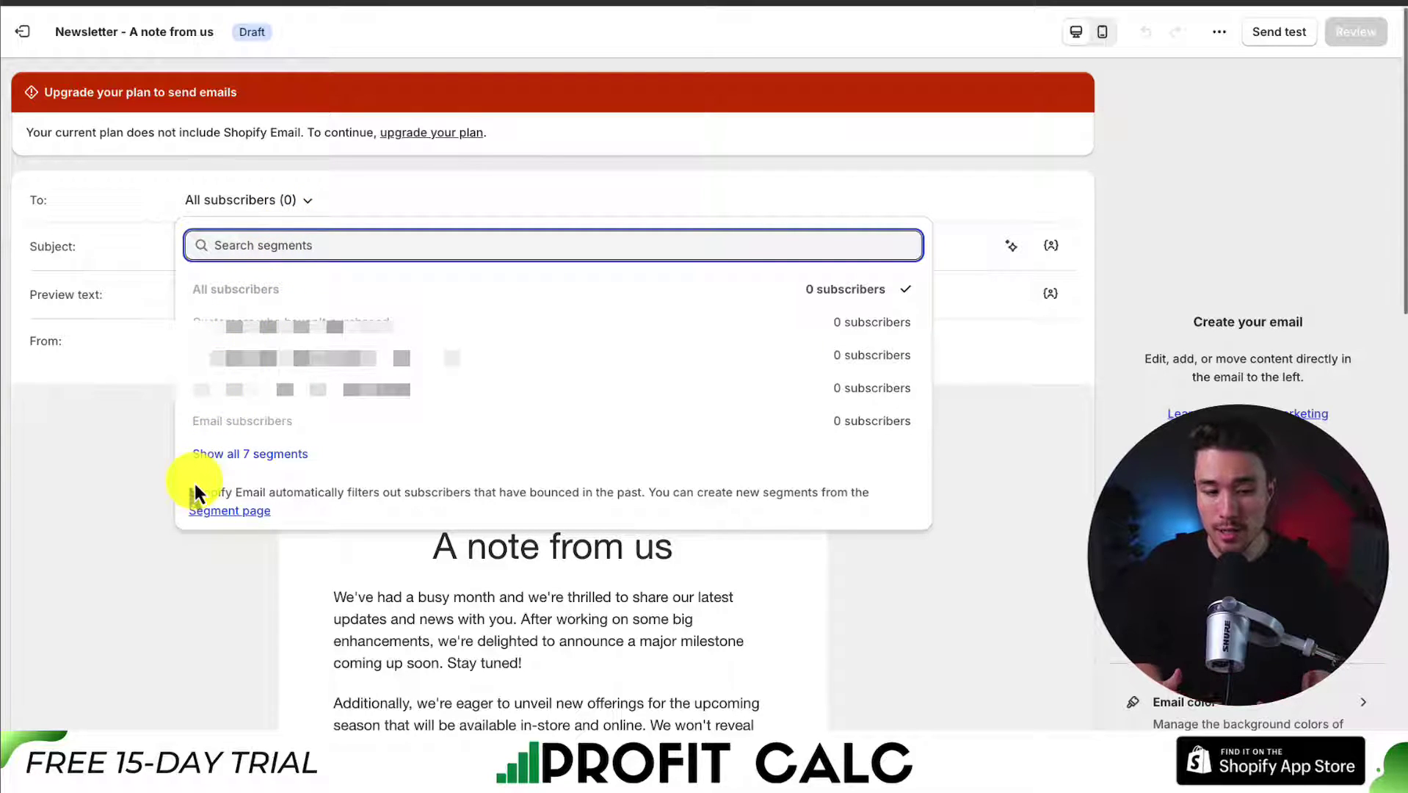
{"action": "left_click", "coordinate": [239, 455]}
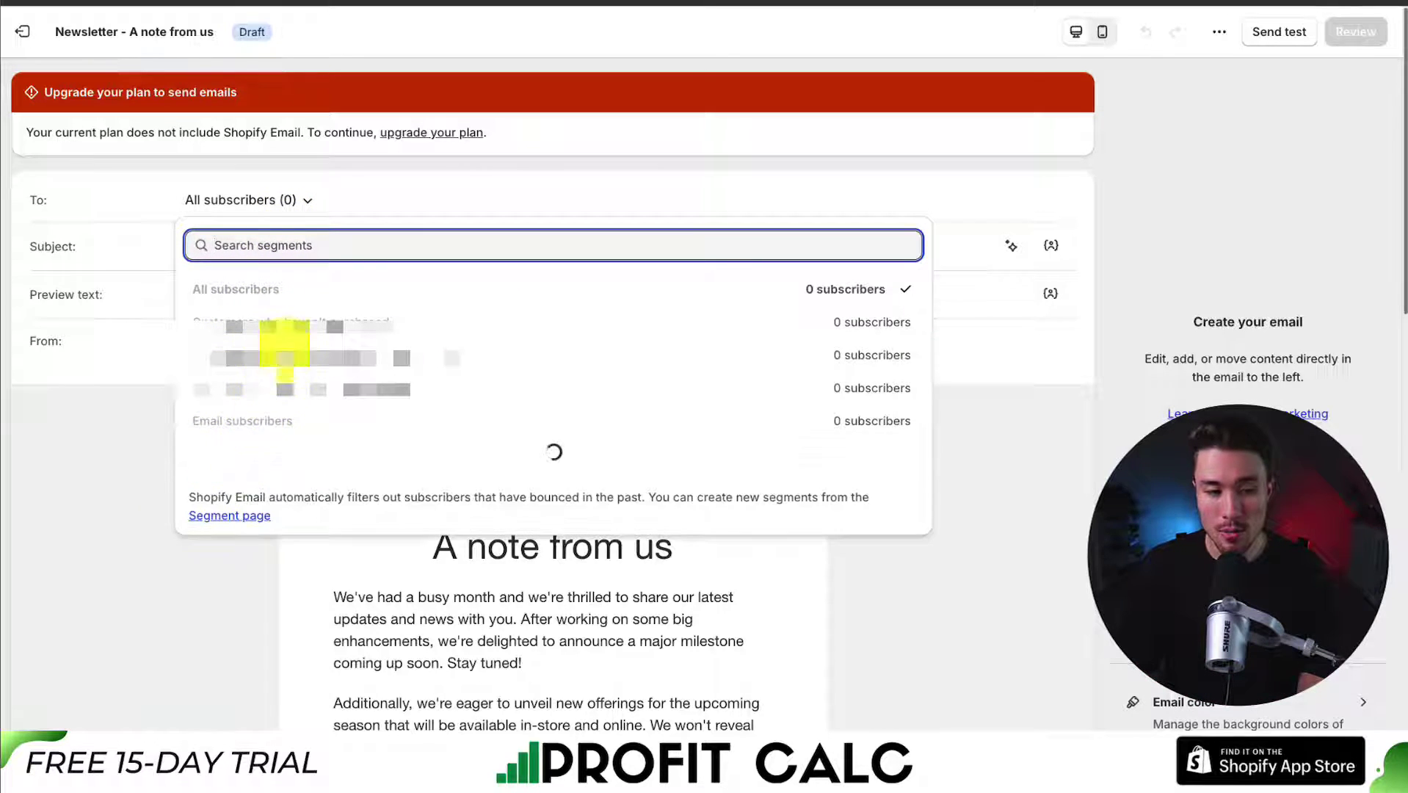
{"action": "left_click", "coordinate": [943, 505]}
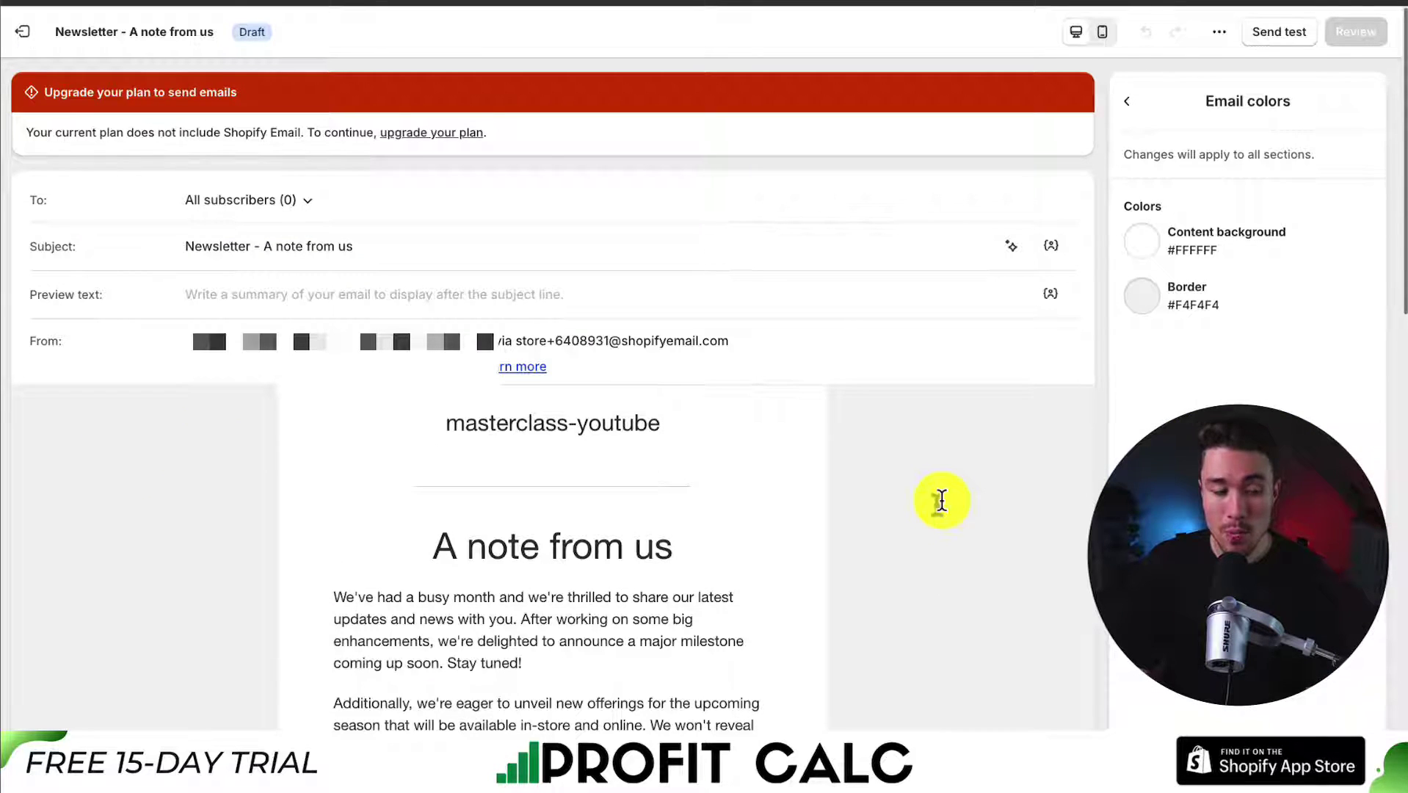
{"action": "left_click_drag", "start_coordinate": [185, 248], "coordinate": [355, 248]}
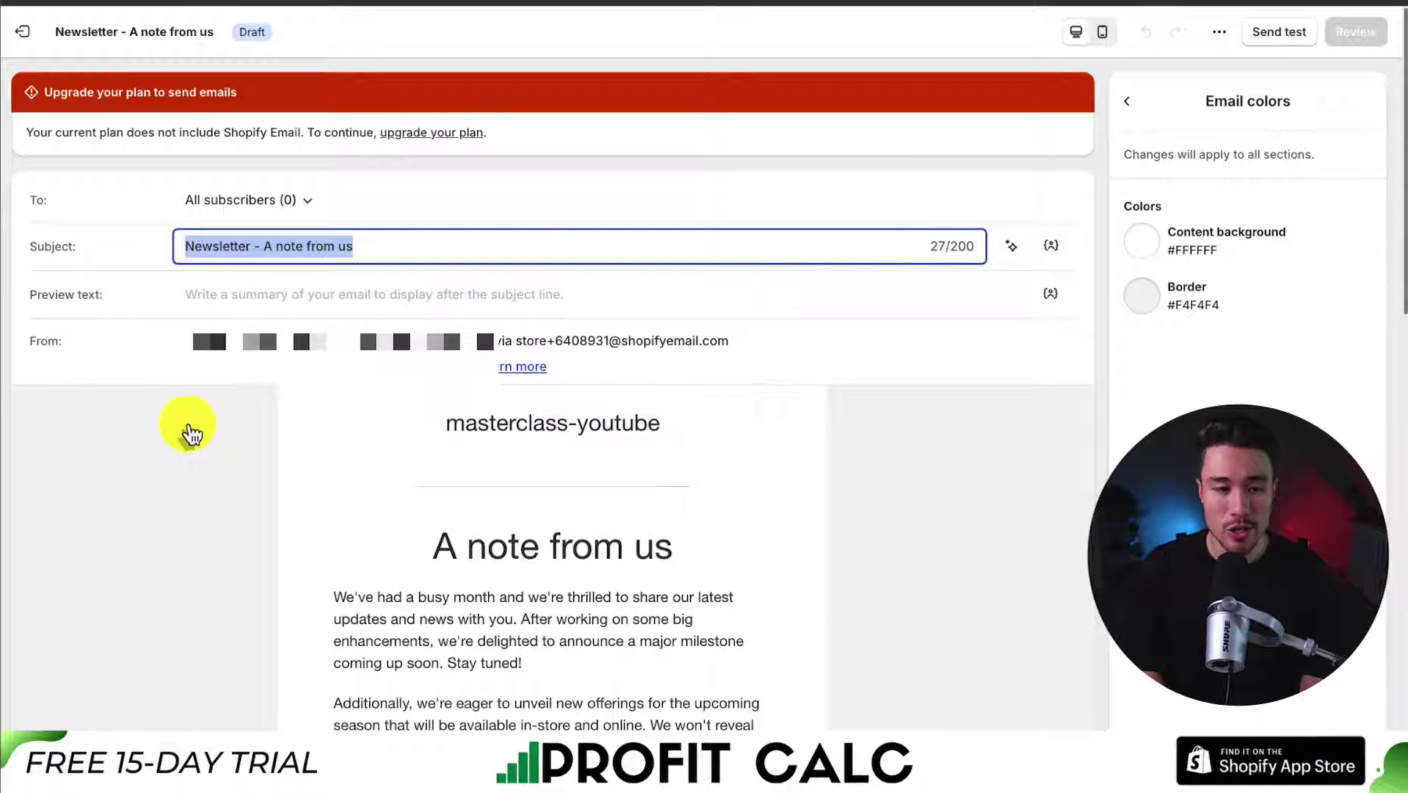
Rewrite the subject as 'How to have your best camping trip yet' in sentence case.
{"action": "key", "text": "BackSpace"}
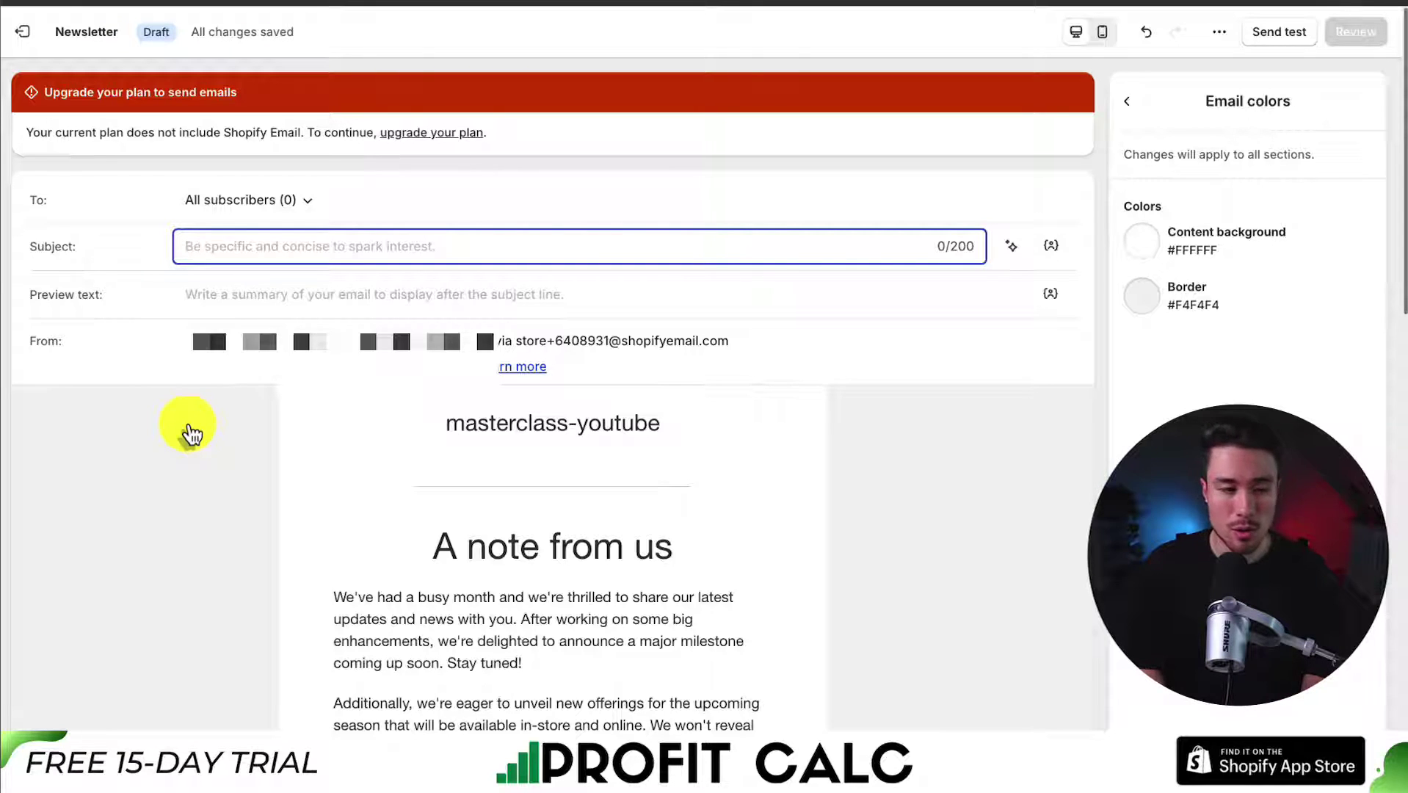
{"action": "type", "text": "H"}
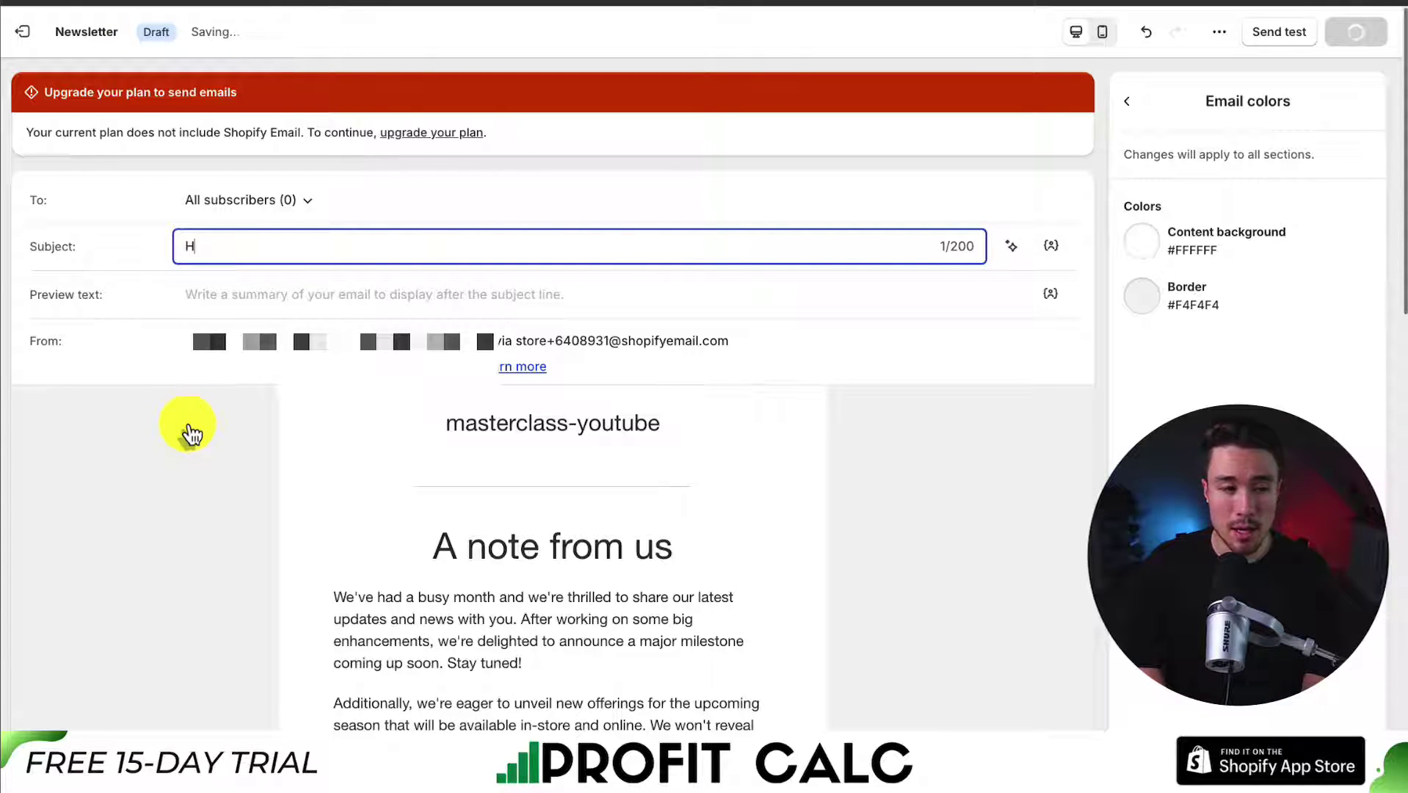
{"action": "type", "text": "ow to Have Your Best"}
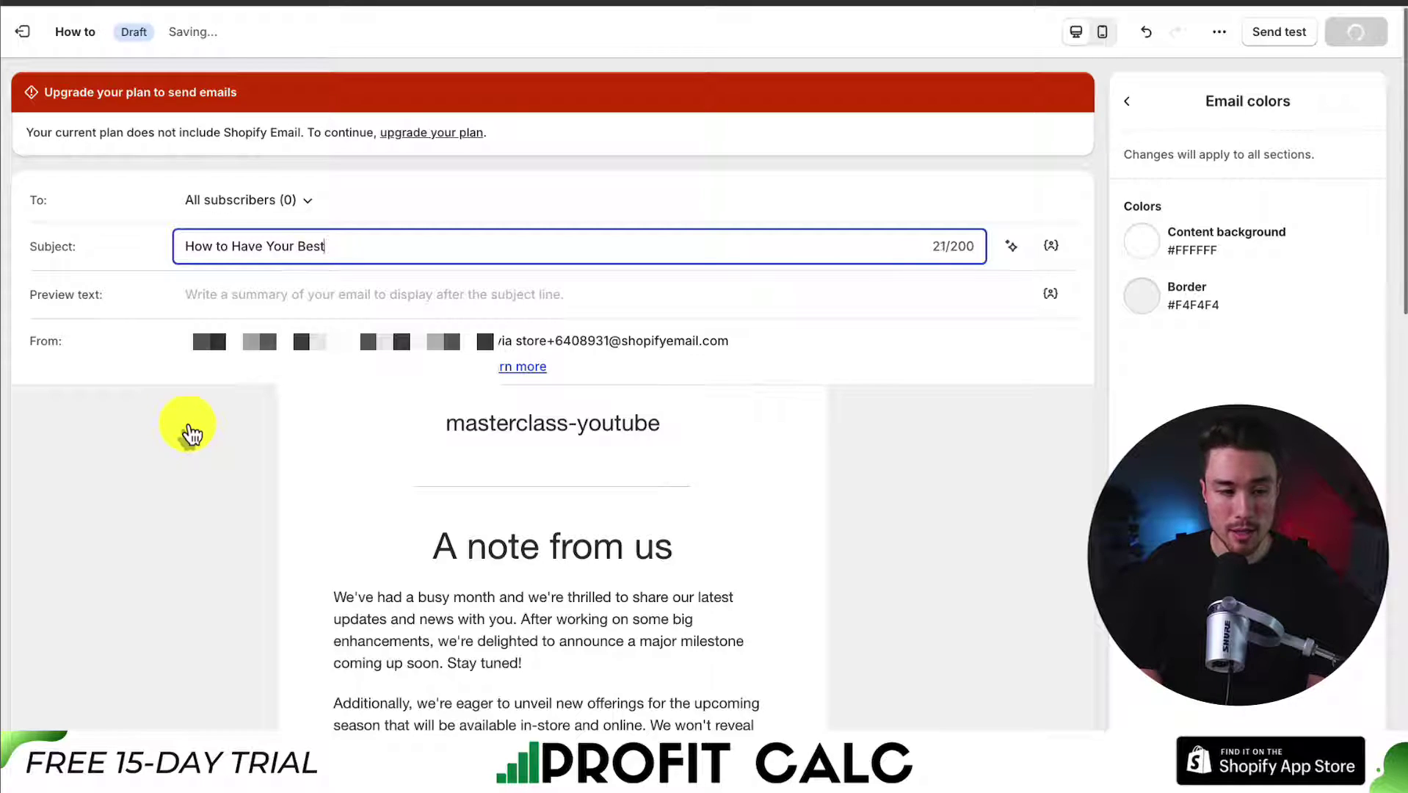
{"action": "type", "text": " Camping trip yet"}
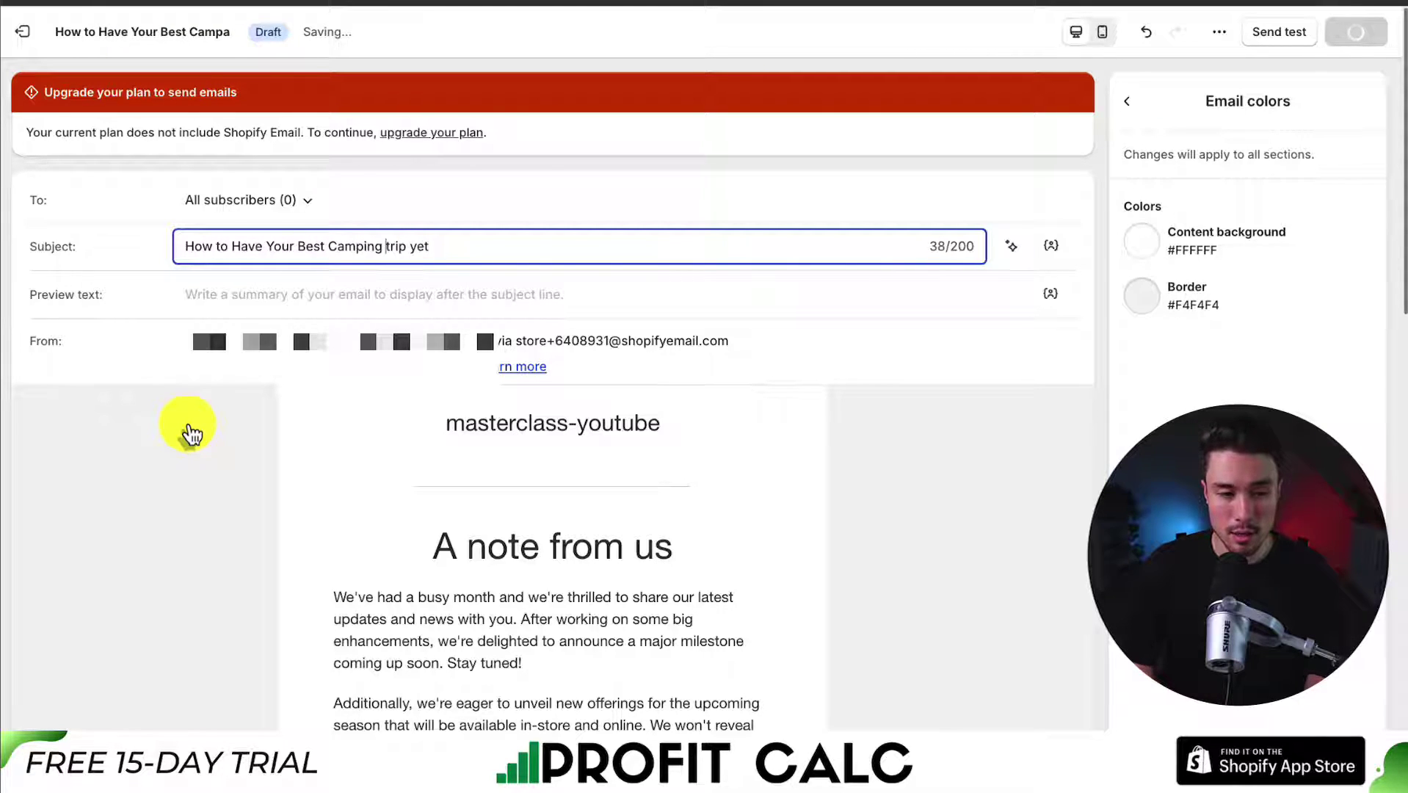
{"action": "key", "text": "Delete"}
{"action": "type", "text": "c"}
{"action": "key", "text": "Delete"}
{"action": "type", "text": "b"}
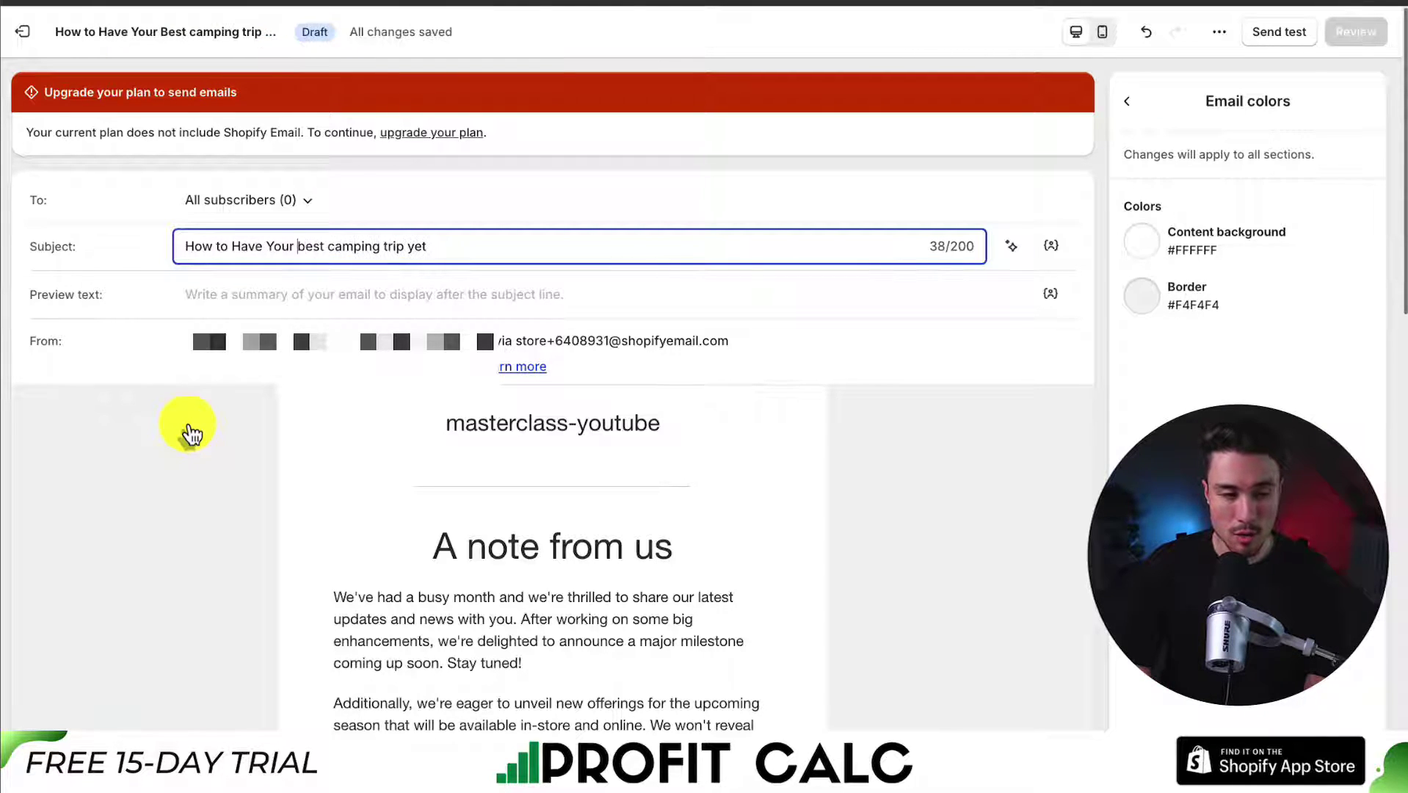
{"action": "key", "text": "Delete"}
{"action": "type", "text": "y"}
{"action": "scroll", "coordinate": [189, 430], "scroll_direction": "down", "scroll_amount": 5}
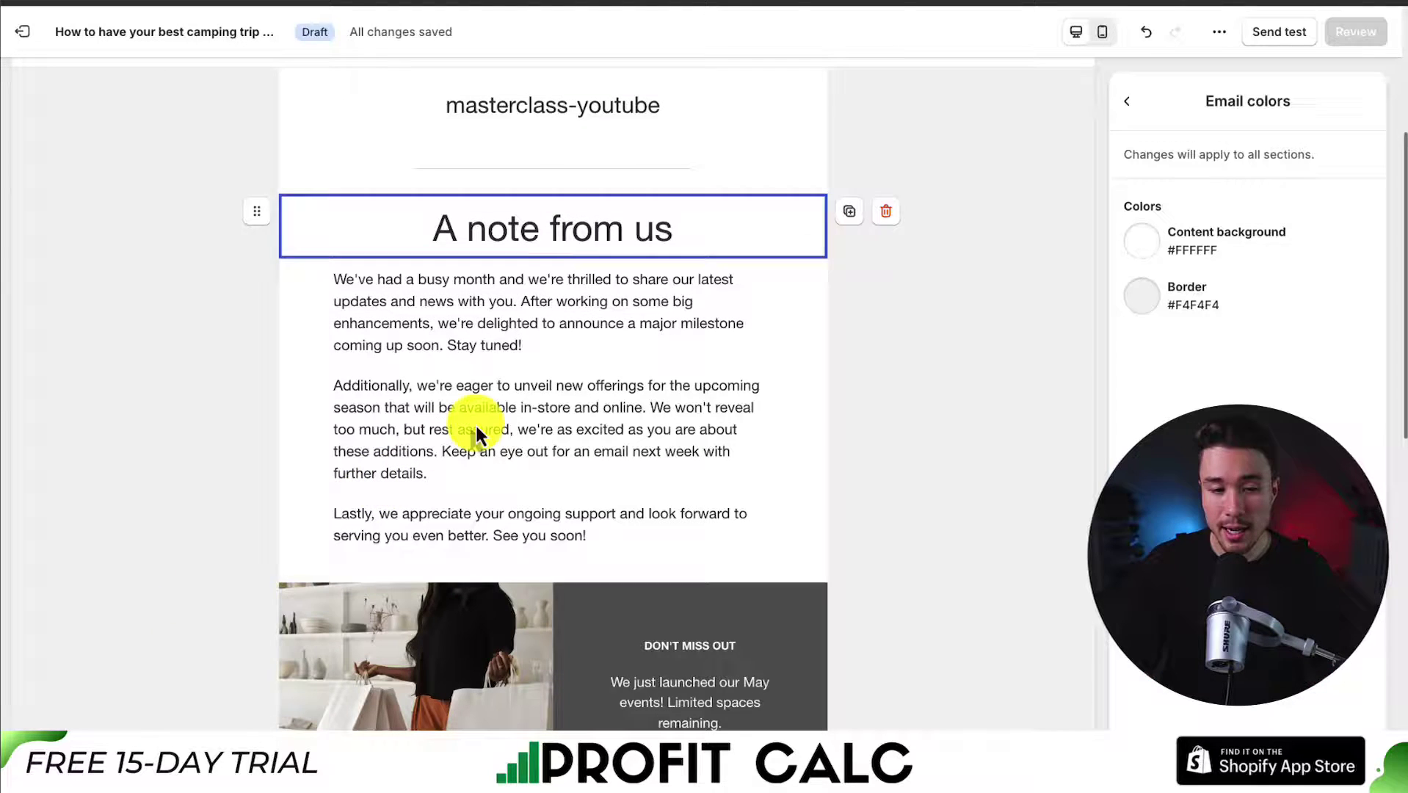
Replace the 'A note from us' headline with 'Have your best camping trip!'.
{"action": "left_click", "coordinate": [654, 298]}
{"action": "left_click", "coordinate": [671, 227]}
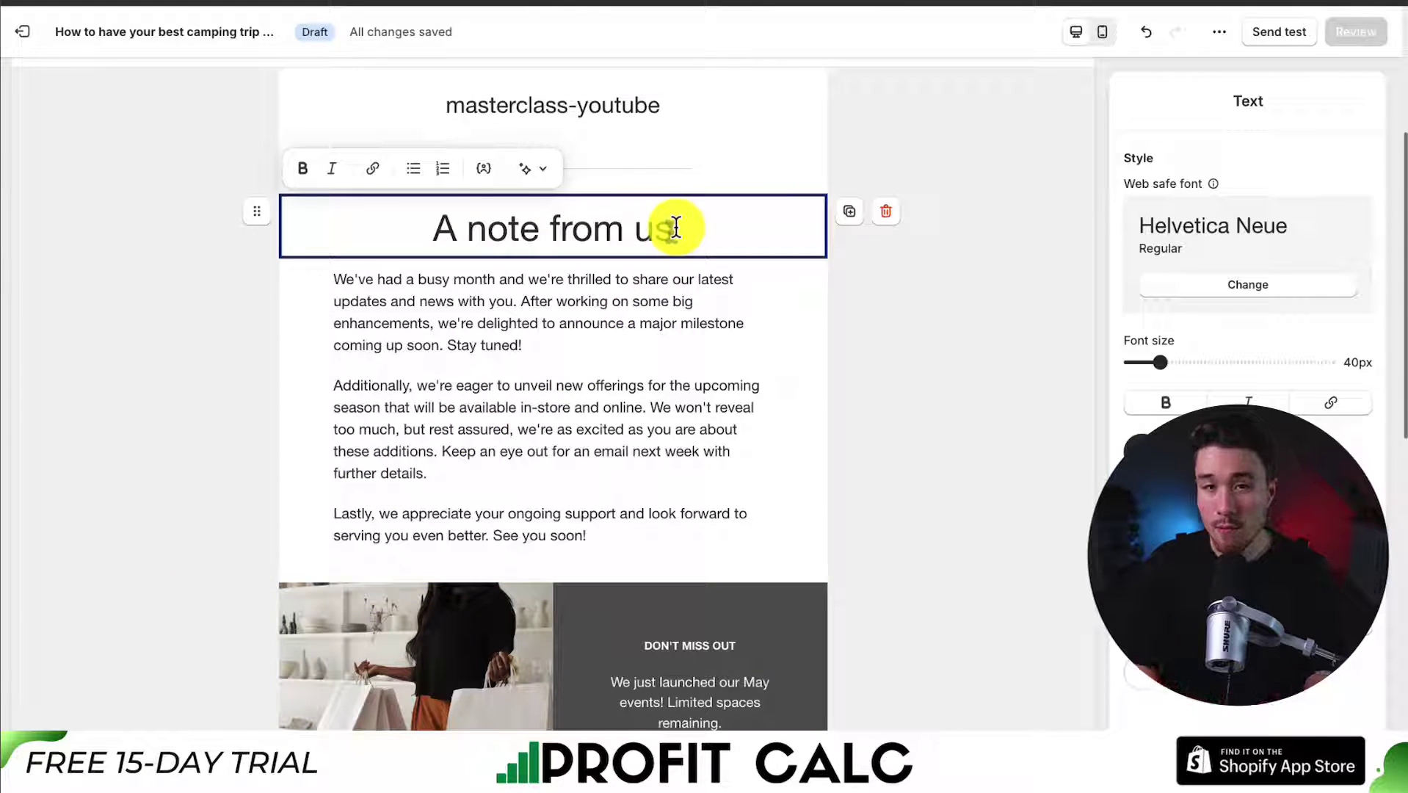
{"action": "left_click", "coordinate": [506, 229]}
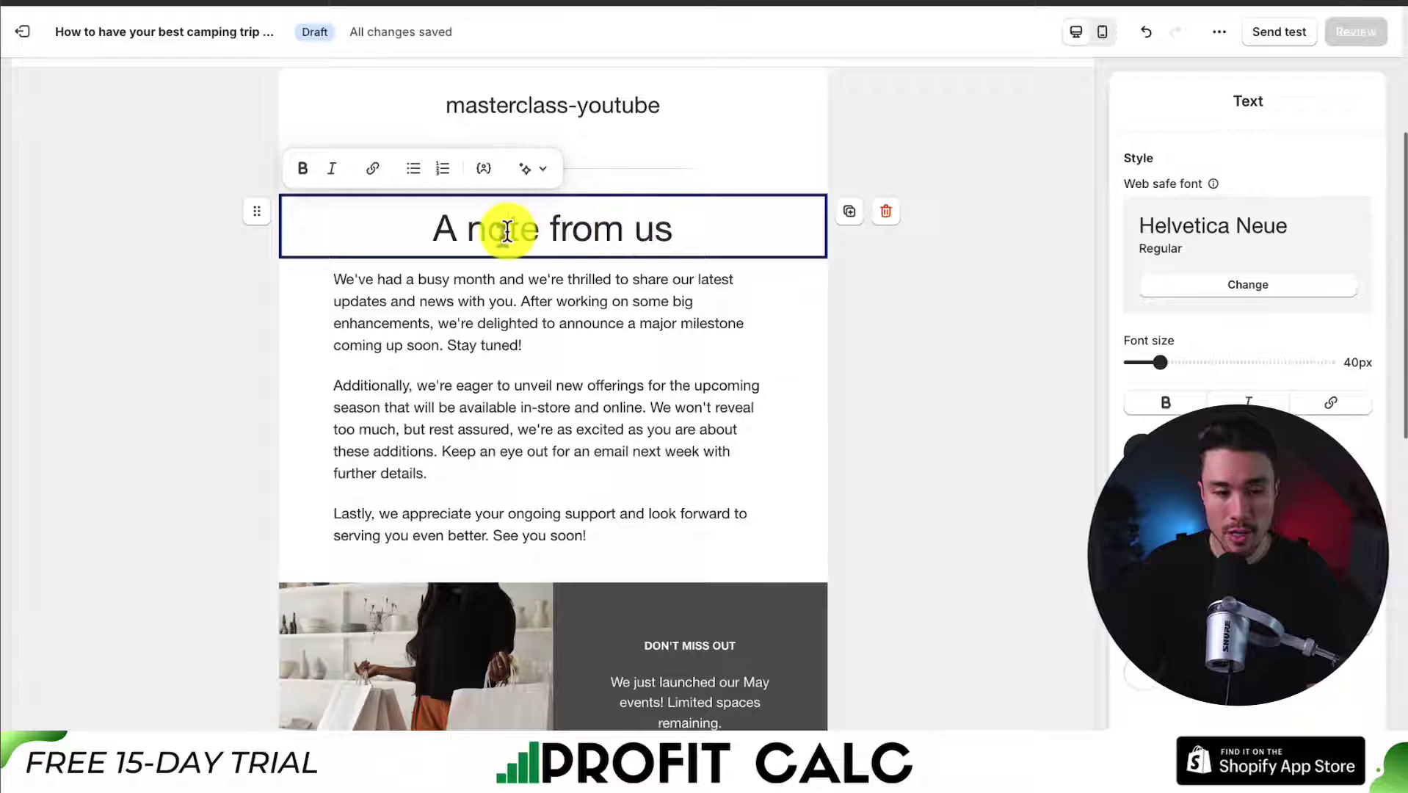
{"action": "triple_click", "coordinate": [664, 236]}
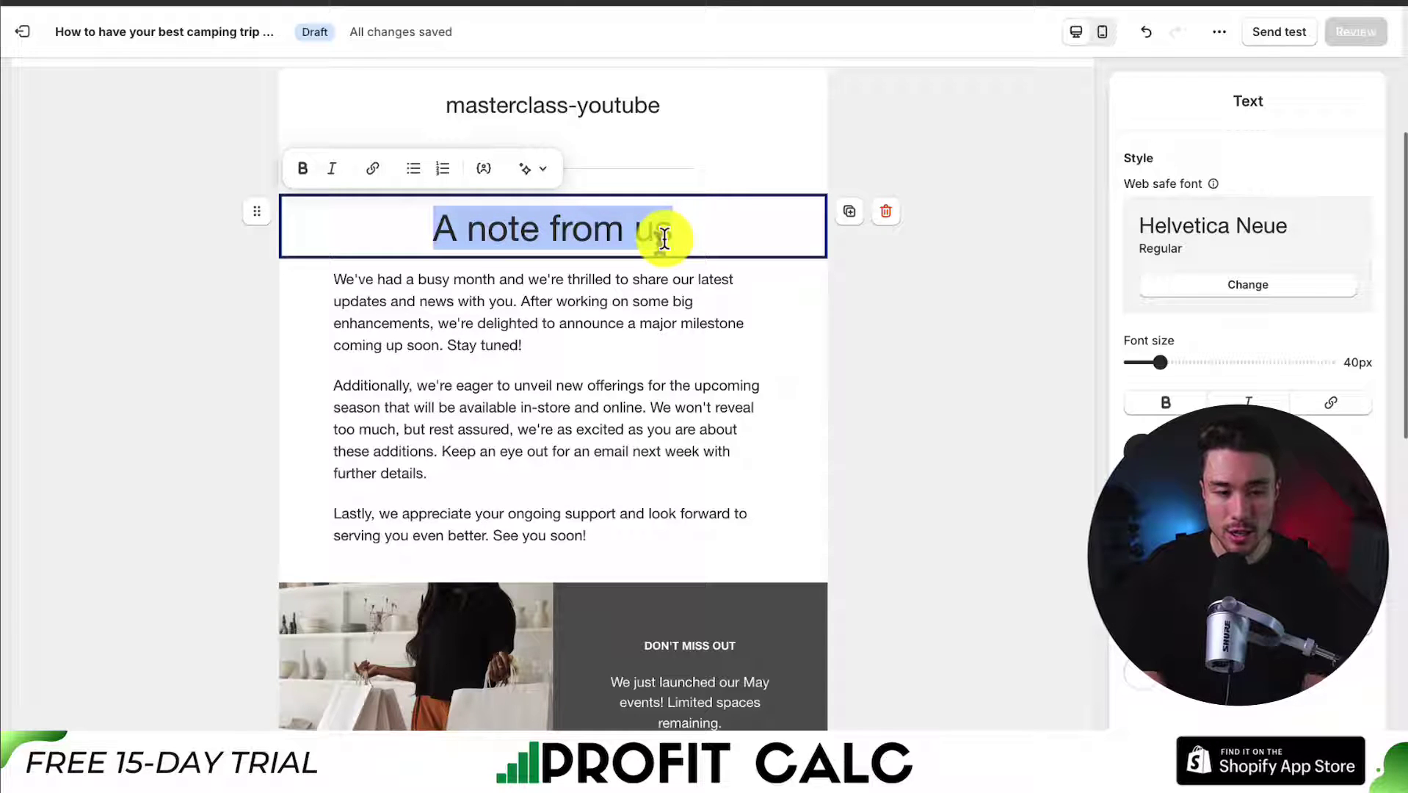
{"action": "type", "text": "Have your best camping"}
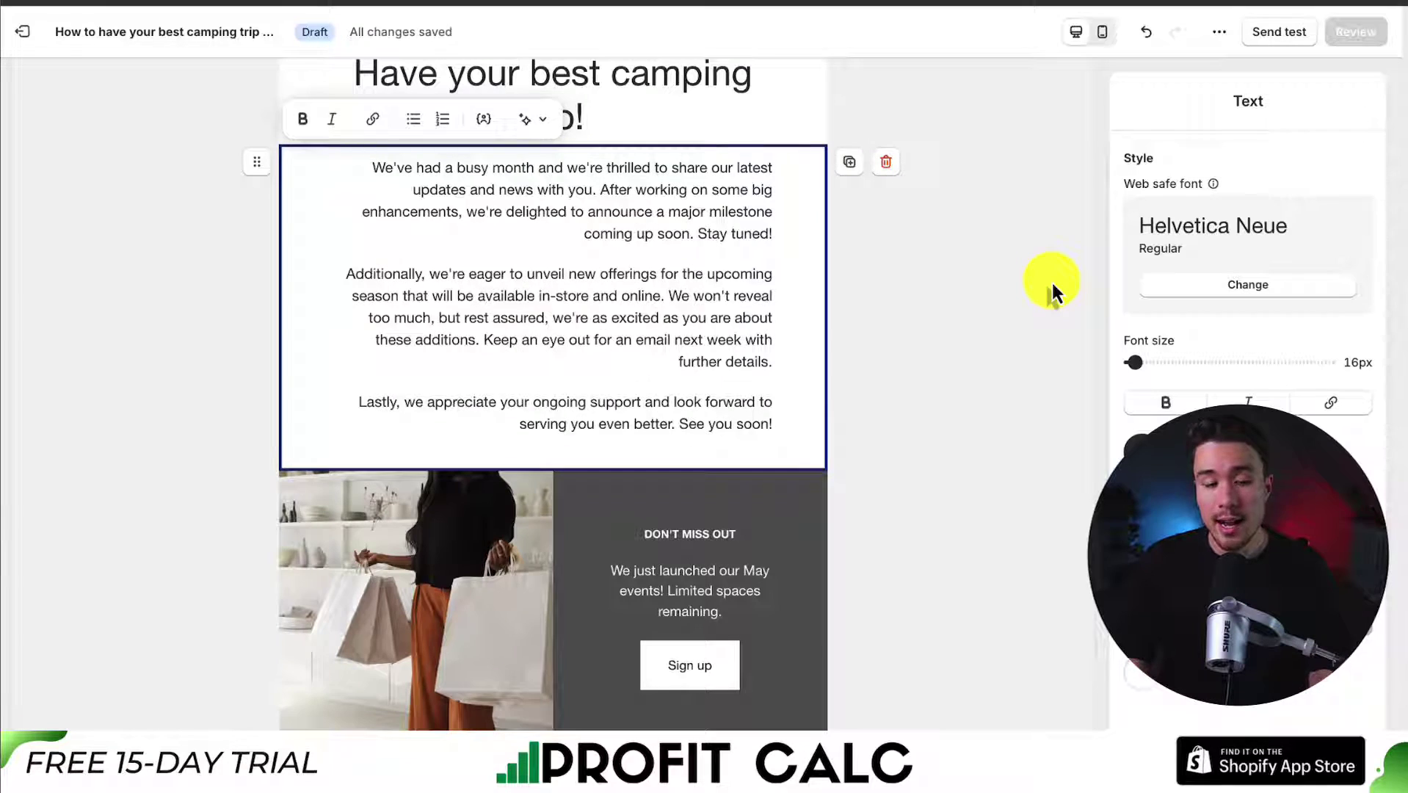
Set the body text block's font size to 19px.
{"action": "left_click", "coordinate": [1052, 280]}
{"action": "left_click", "coordinate": [694, 228]}
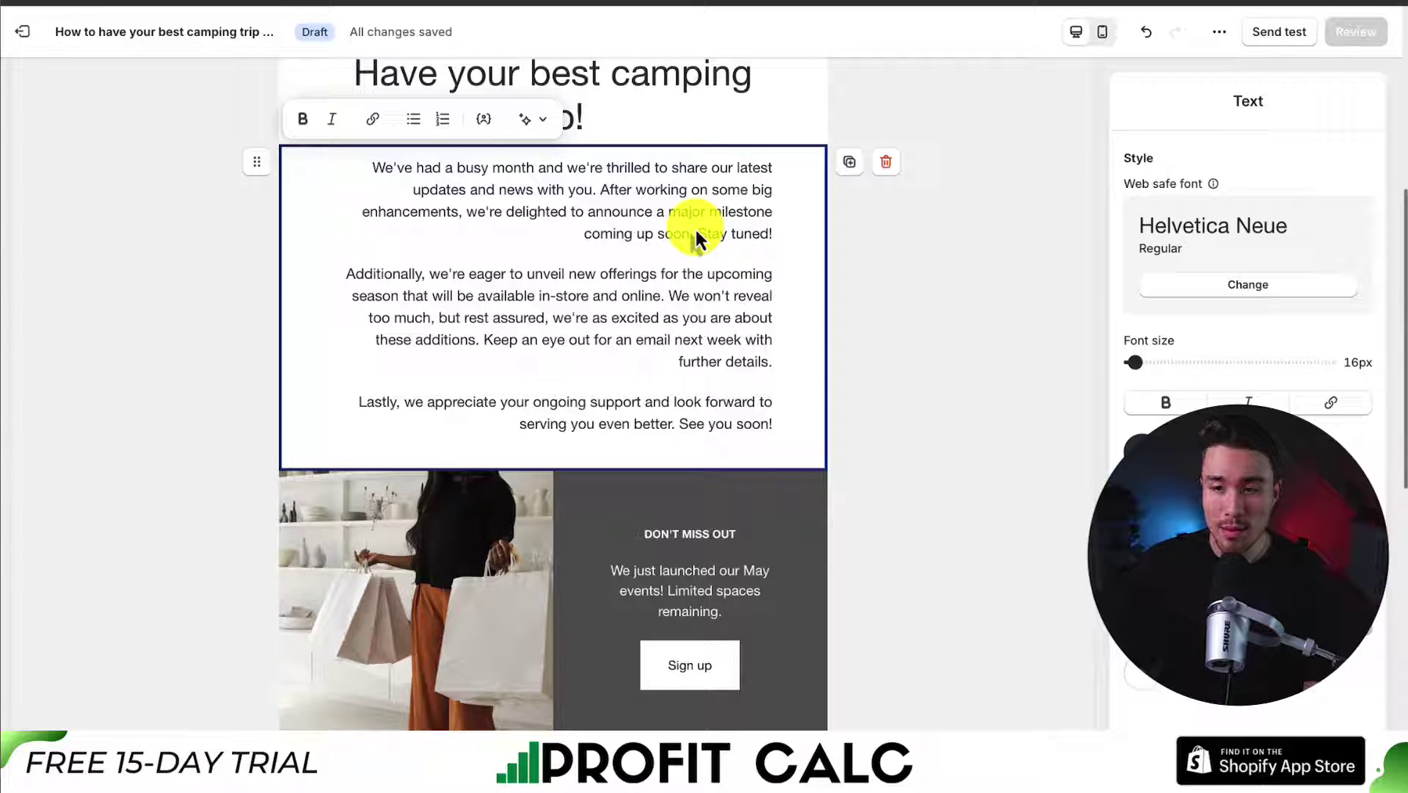
{"action": "mouse_move", "coordinate": [1135, 363]}
{"action": "left_mouse_down"}
{"action": "mouse_move", "coordinate": [1206, 371]}
{"action": "mouse_move", "coordinate": [1137, 370]}
{"action": "left_mouse_up"}
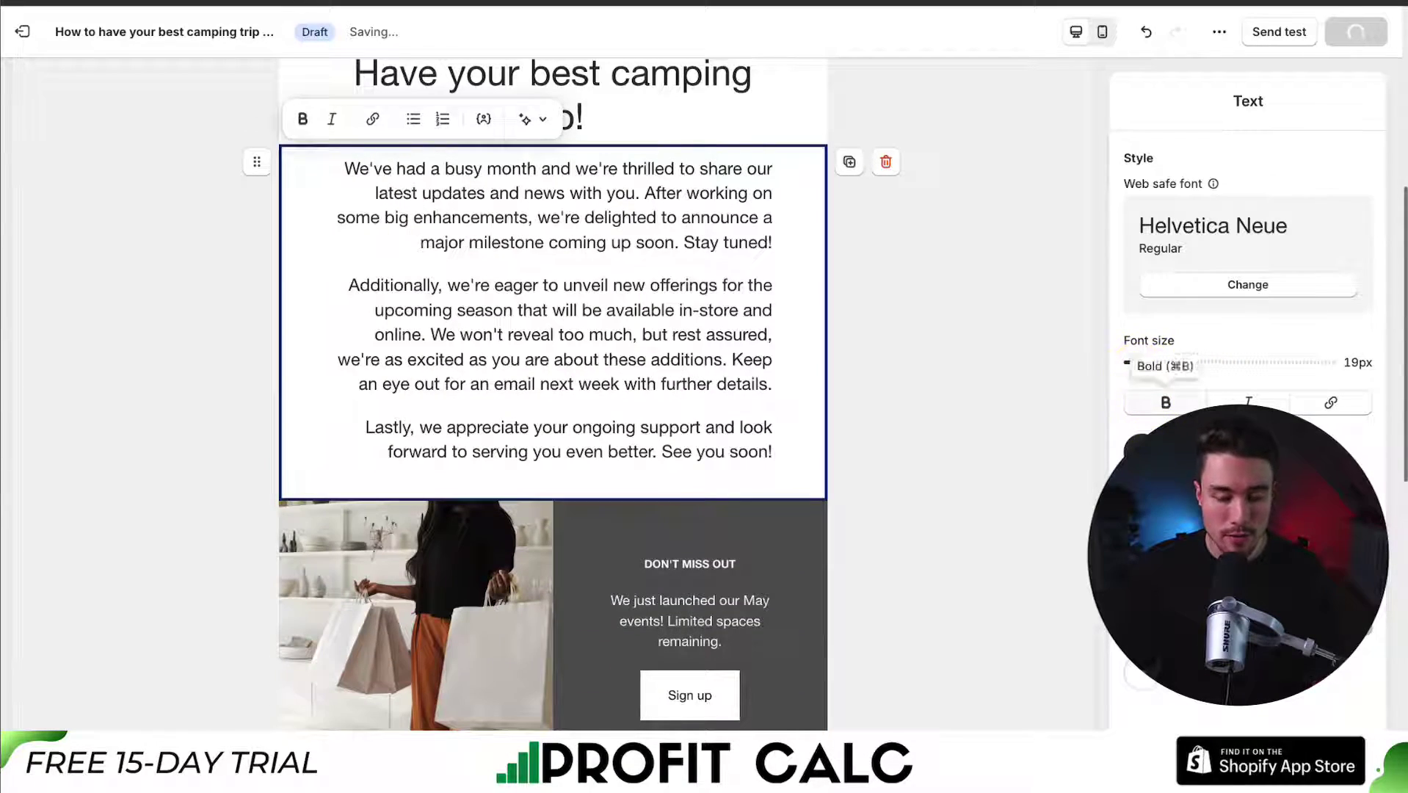
Delete the 'Hot off the press' section and open the add-section chooser above the footer.
{"action": "scroll", "coordinate": [898, 547], "scroll_direction": "down", "scroll_amount": 6}
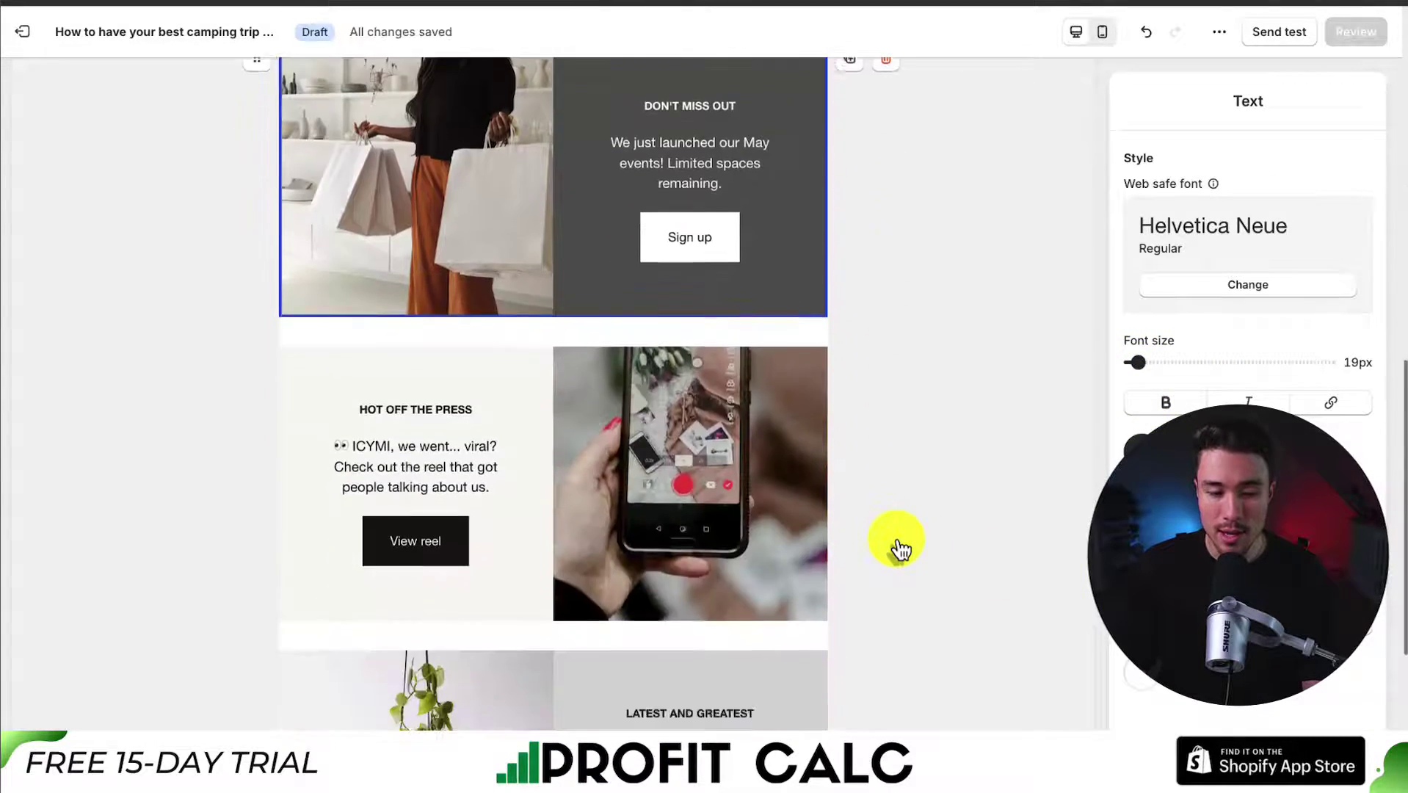
{"action": "left_click", "coordinate": [959, 522]}
{"action": "left_click", "coordinate": [782, 427]}
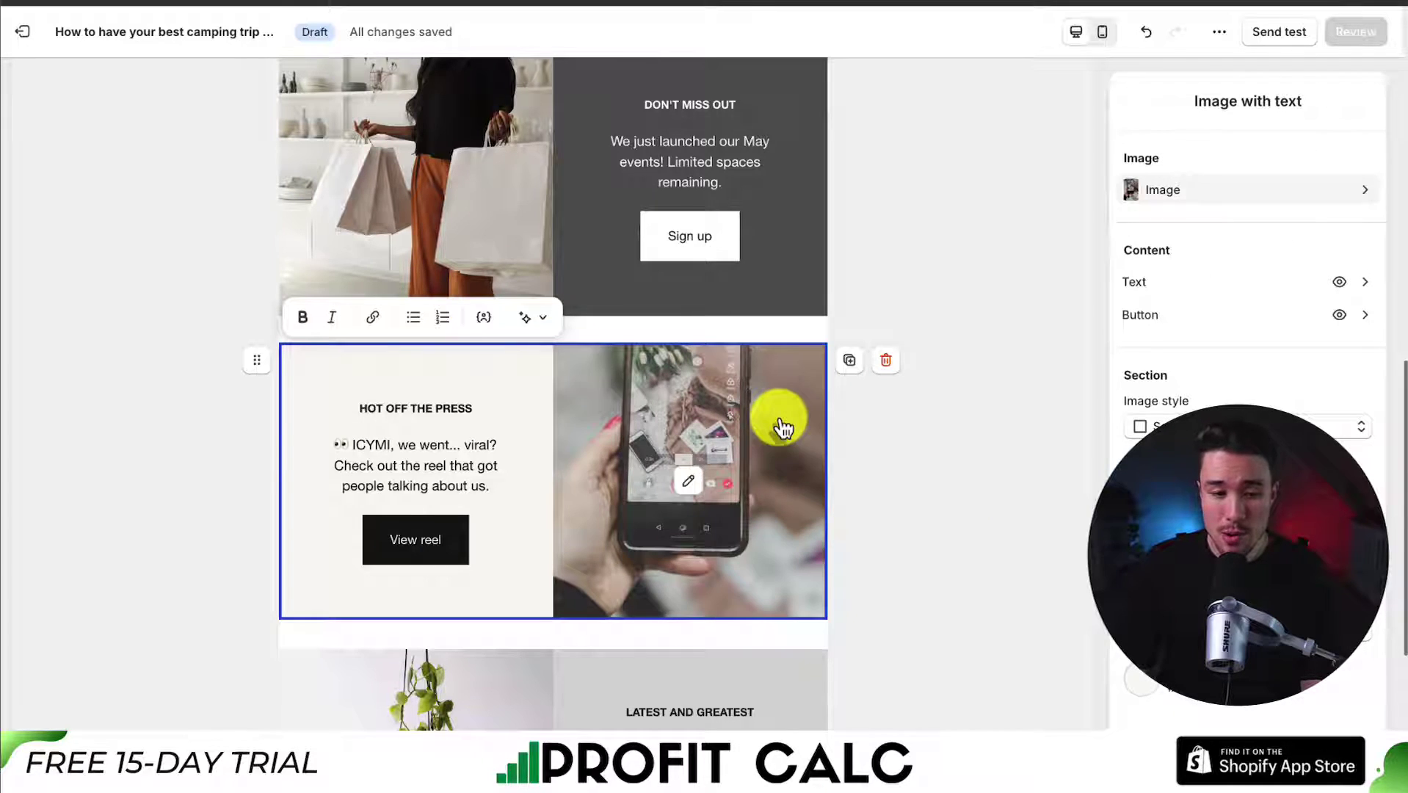
{"action": "left_click", "coordinate": [886, 361]}
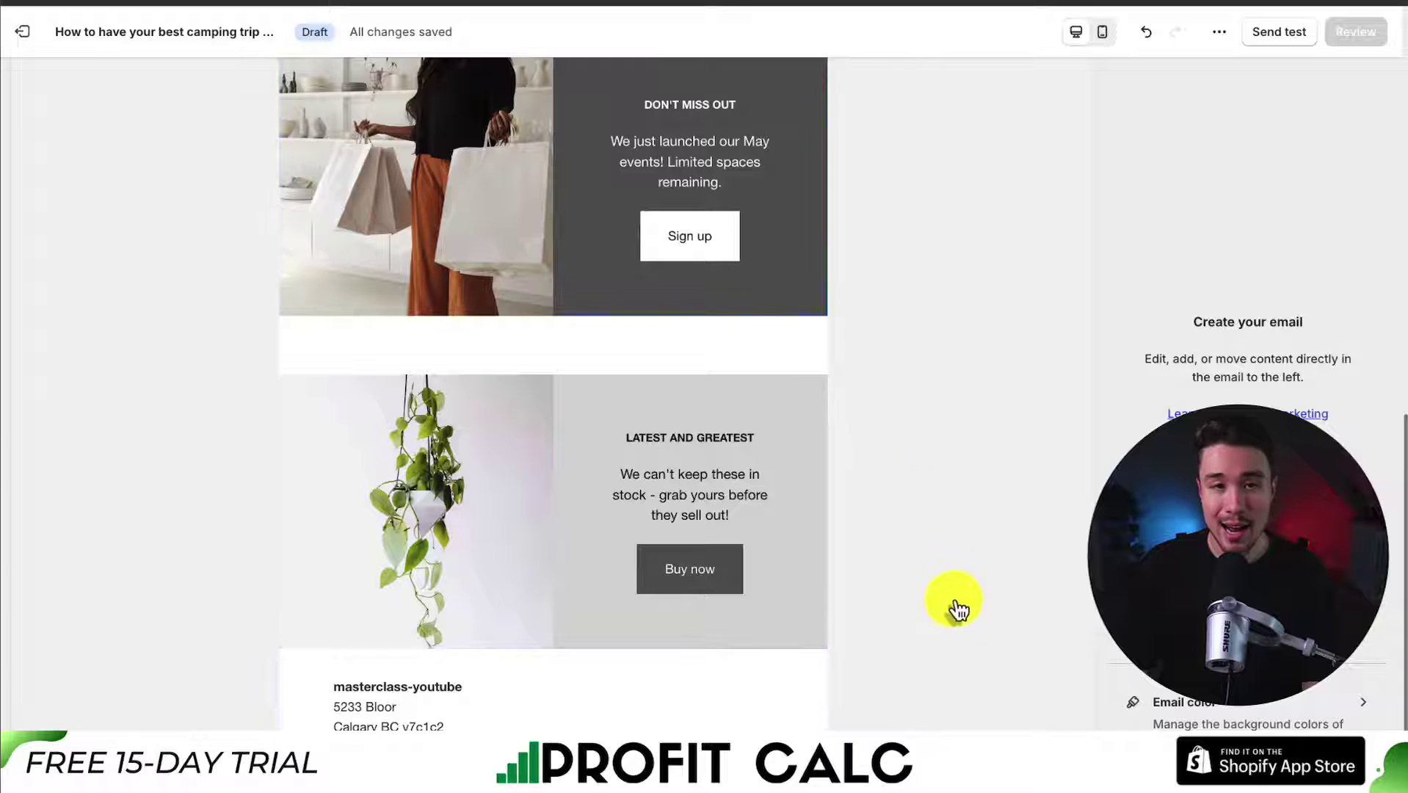
{"action": "scroll", "coordinate": [992, 726], "scroll_direction": "down", "scroll_amount": 2}
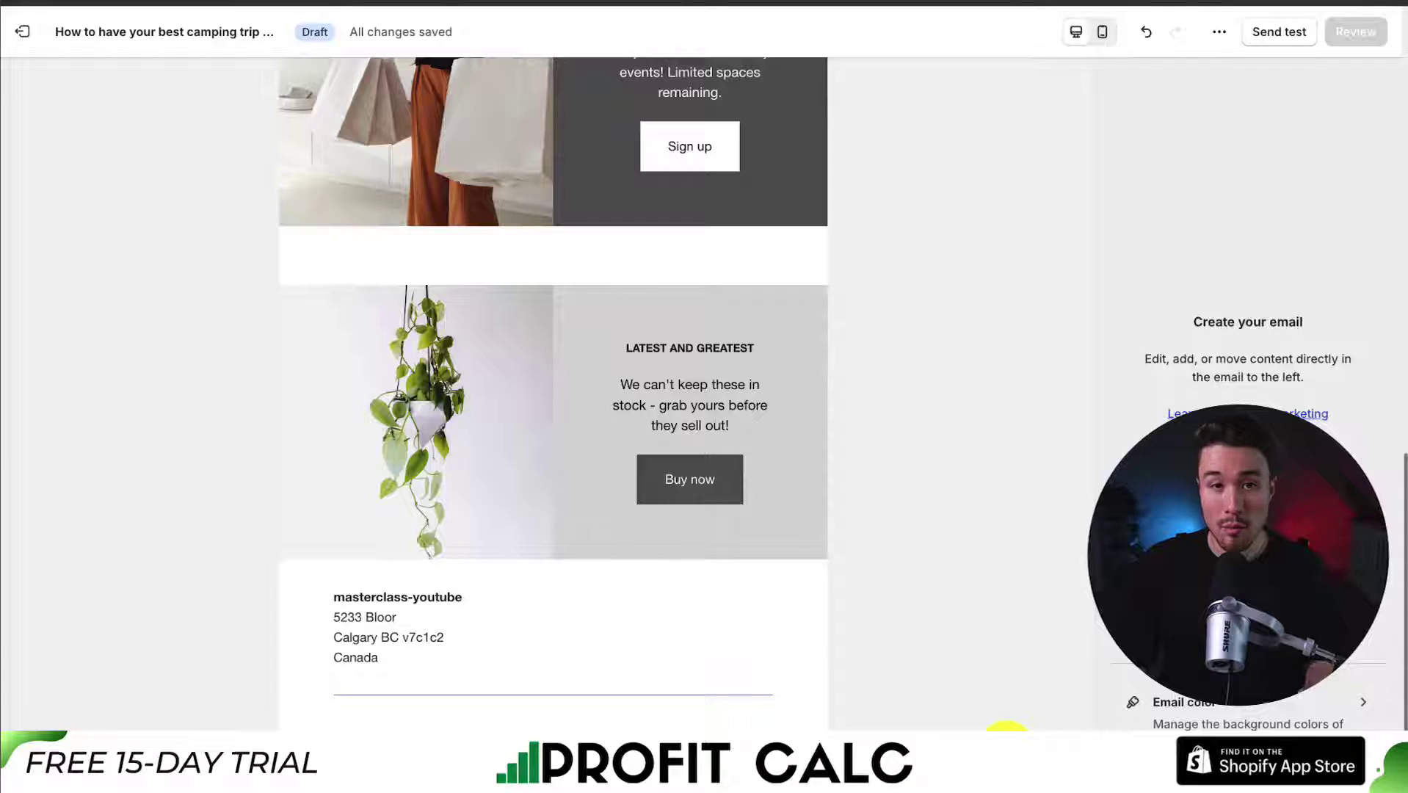
{"action": "left_click", "coordinate": [880, 671]}
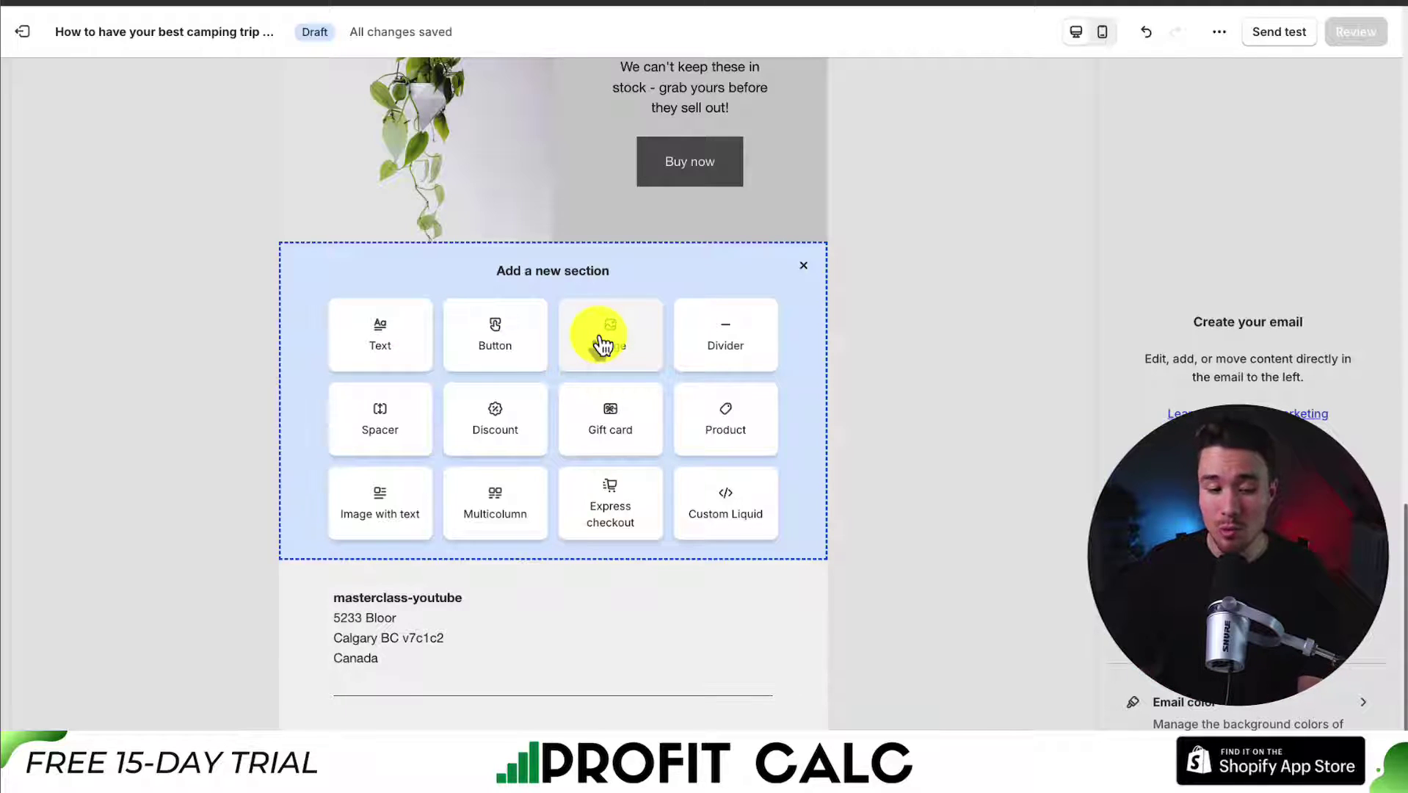
Add a divider and move it just below the store-name header.
{"action": "left_click", "coordinate": [760, 348]}
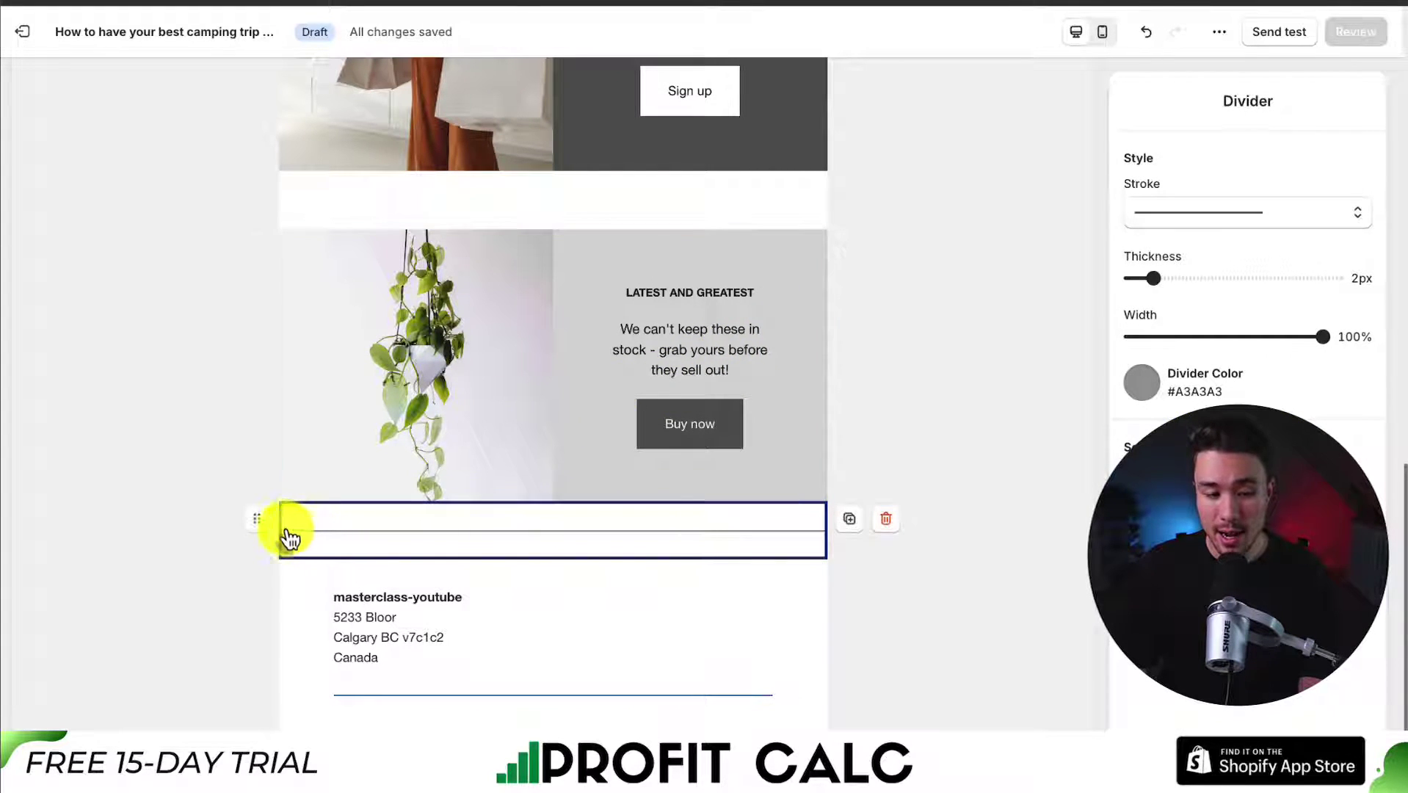
{"action": "left_click_drag", "start_coordinate": [261, 530], "coordinate": [471, 211]}
{"action": "scroll", "coordinate": [393, 299], "scroll_direction": "down", "scroll_amount": 10}
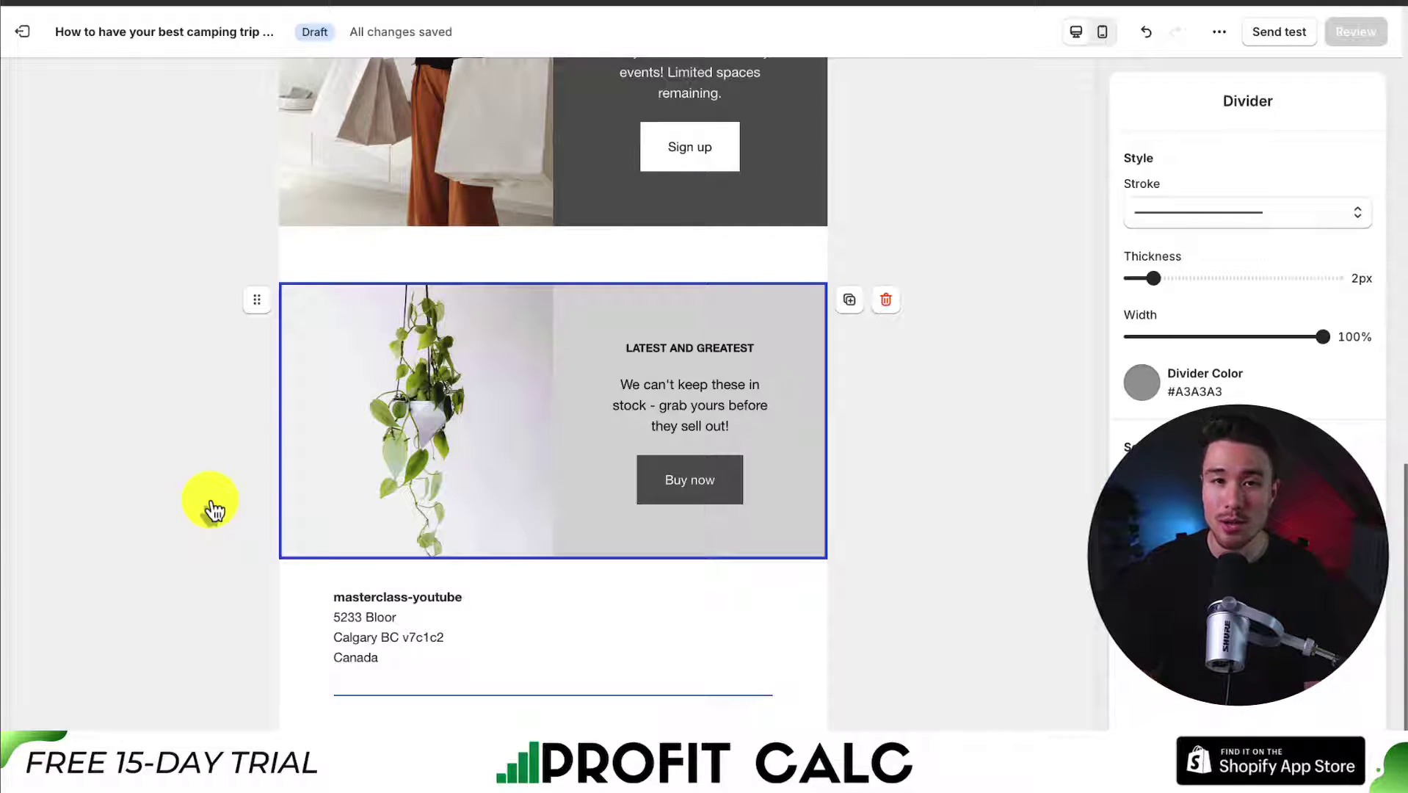
{"action": "scroll", "coordinate": [930, 550], "scroll_direction": "up", "scroll_amount": 7}
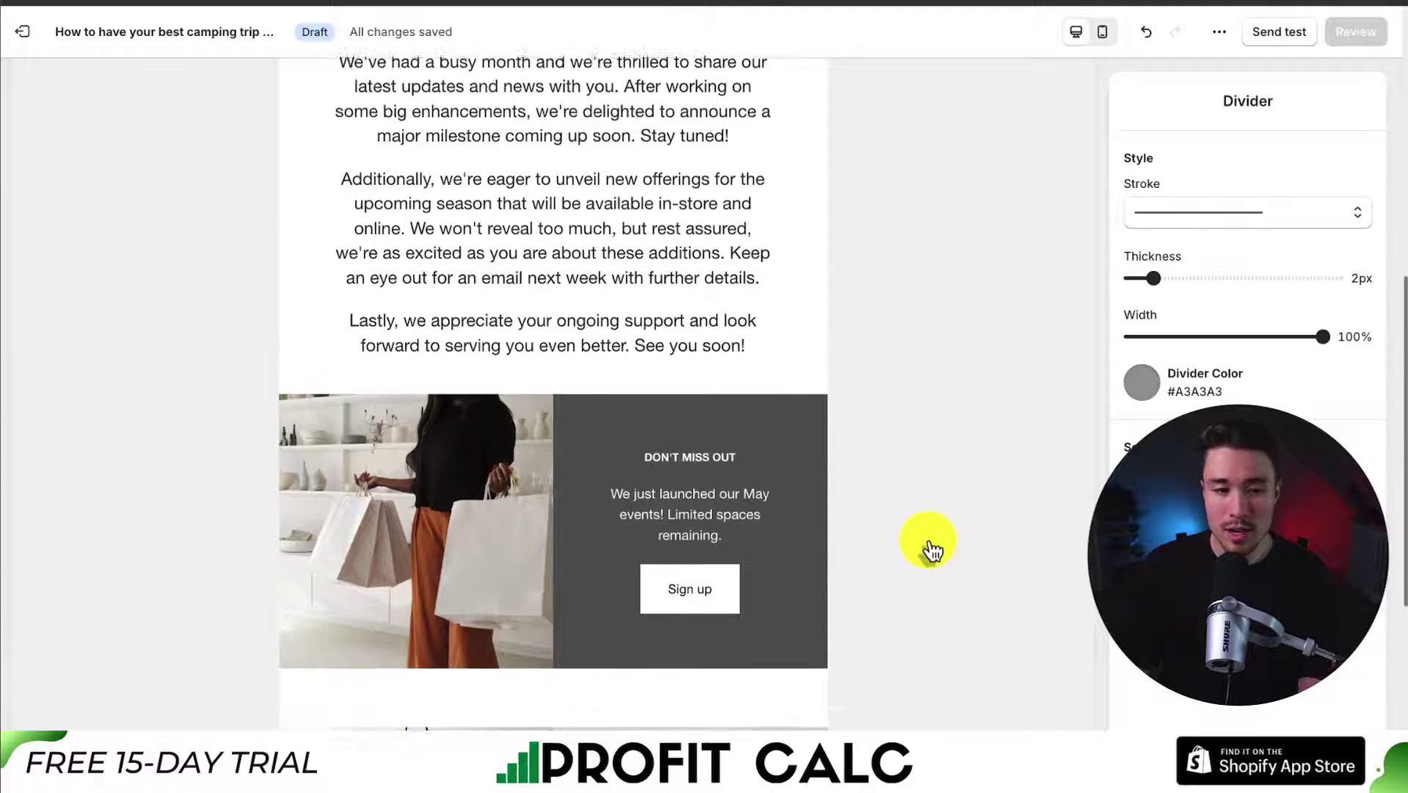
{"action": "left_click", "coordinate": [1012, 335]}
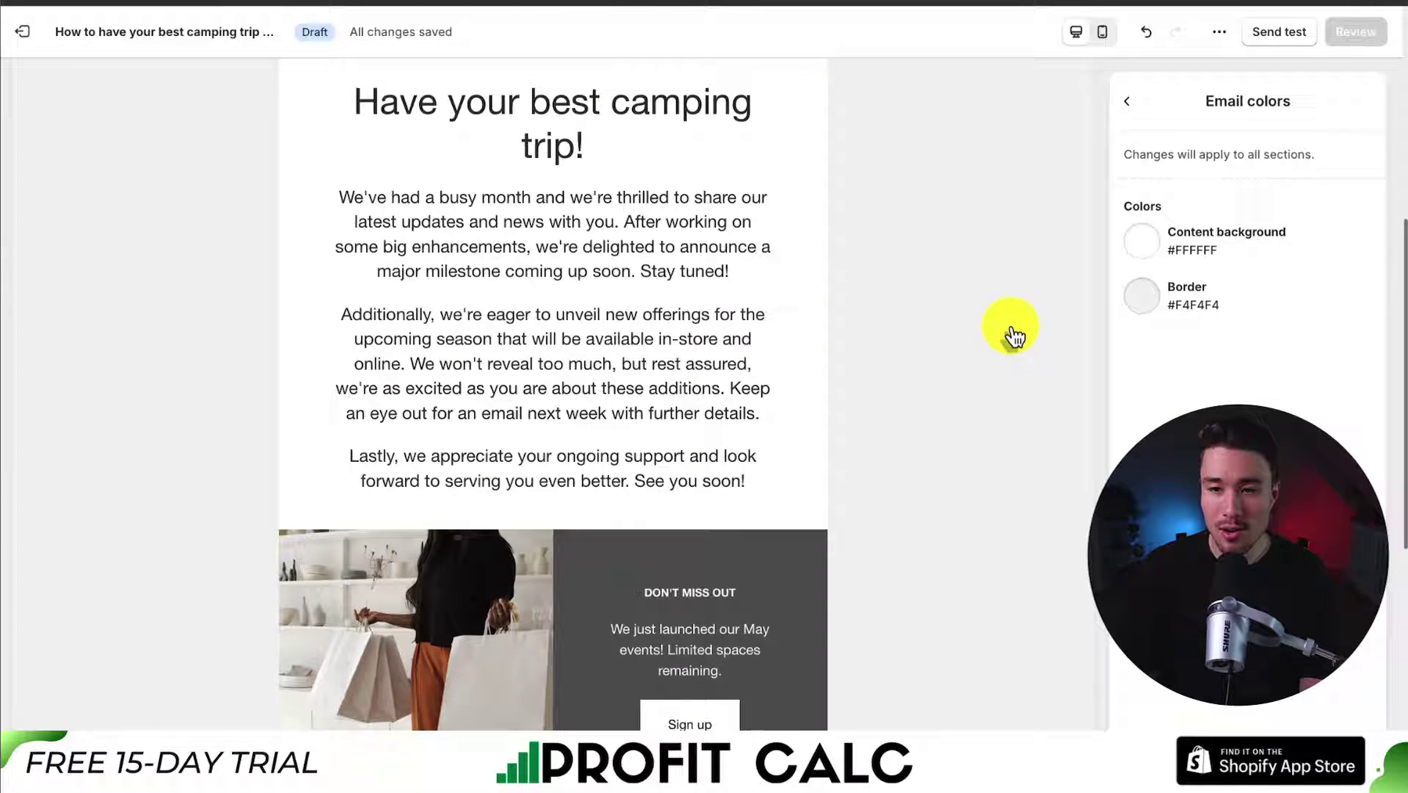
{"action": "left_click", "coordinate": [1103, 31]}
{"action": "left_click", "coordinate": [1077, 33]}
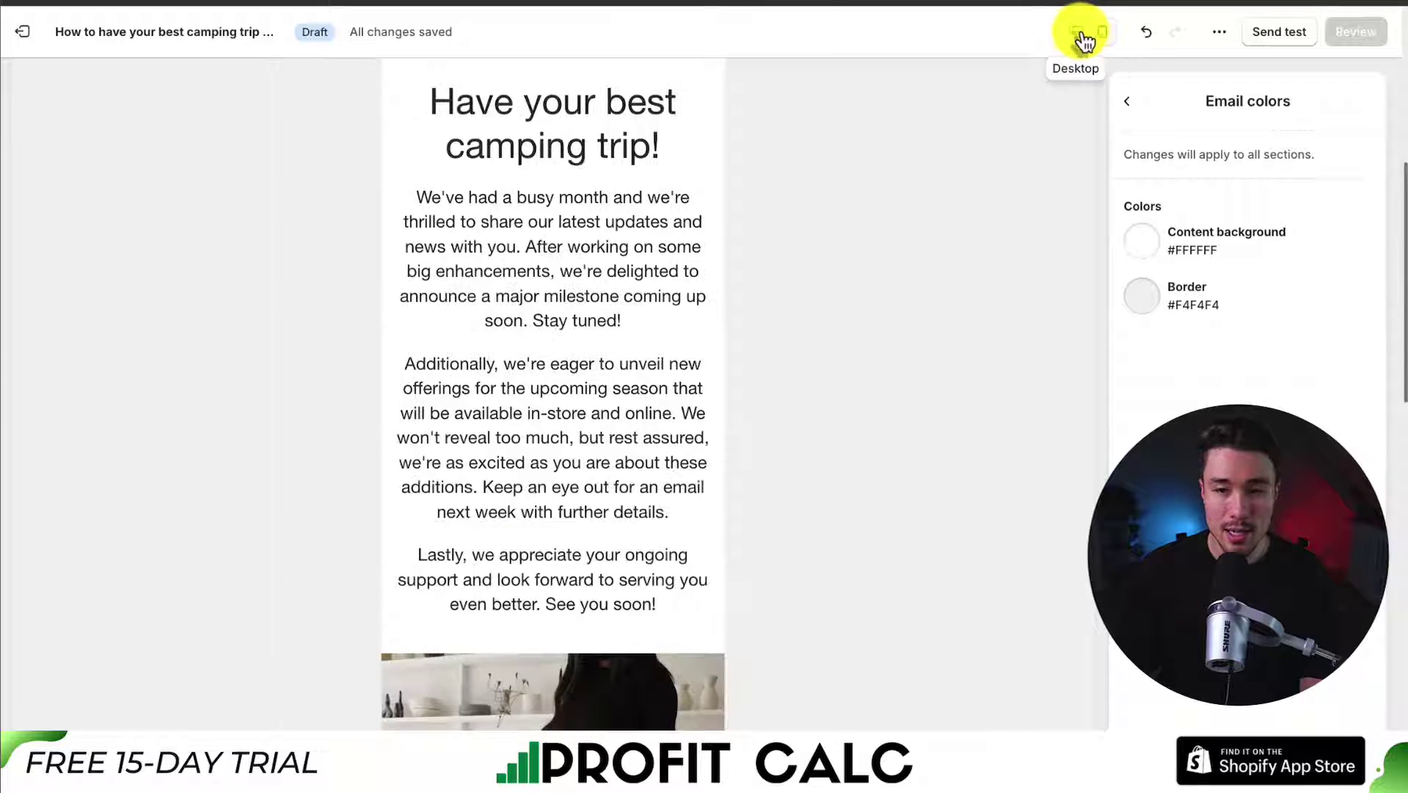
{"action": "left_click", "coordinate": [1264, 33]}
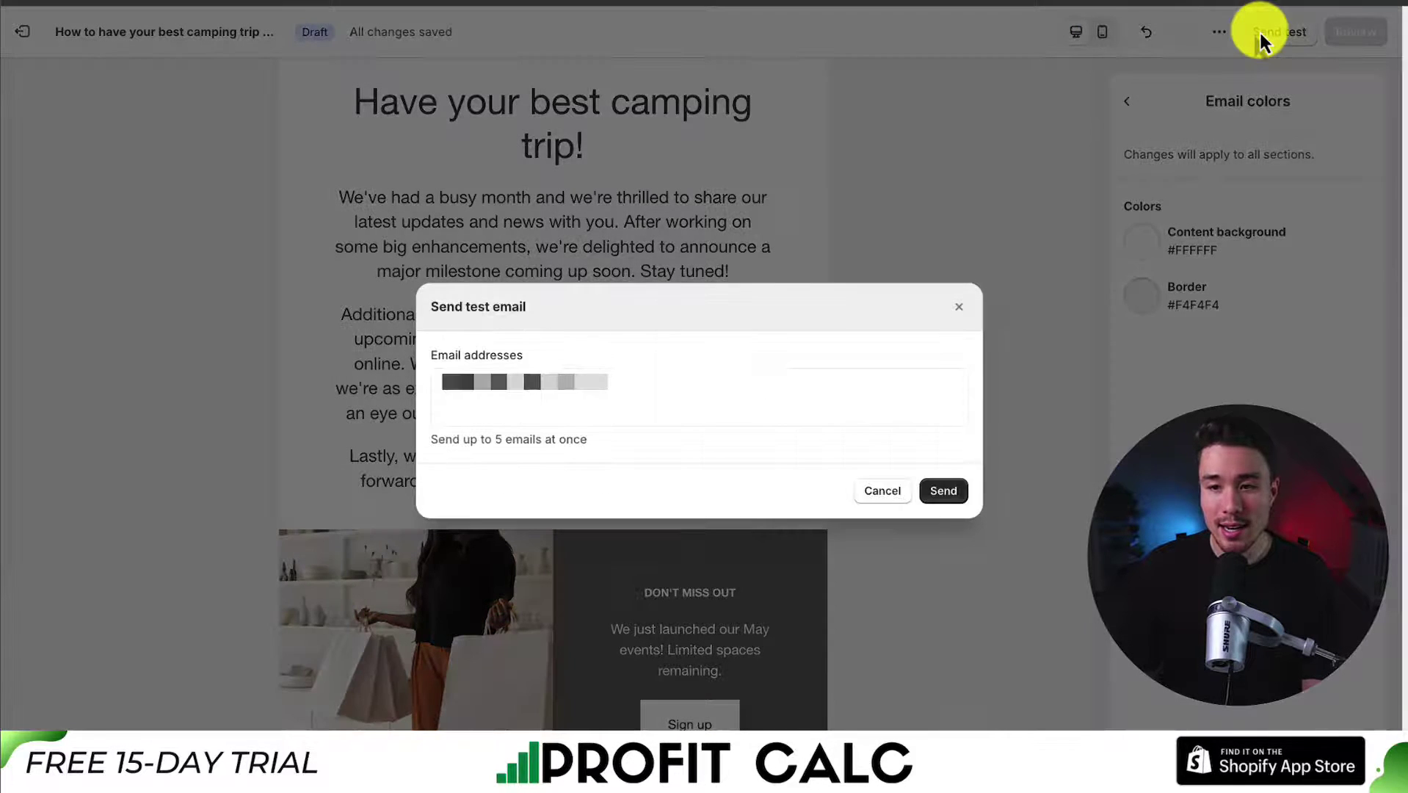
{"action": "left_click", "coordinate": [958, 317]}
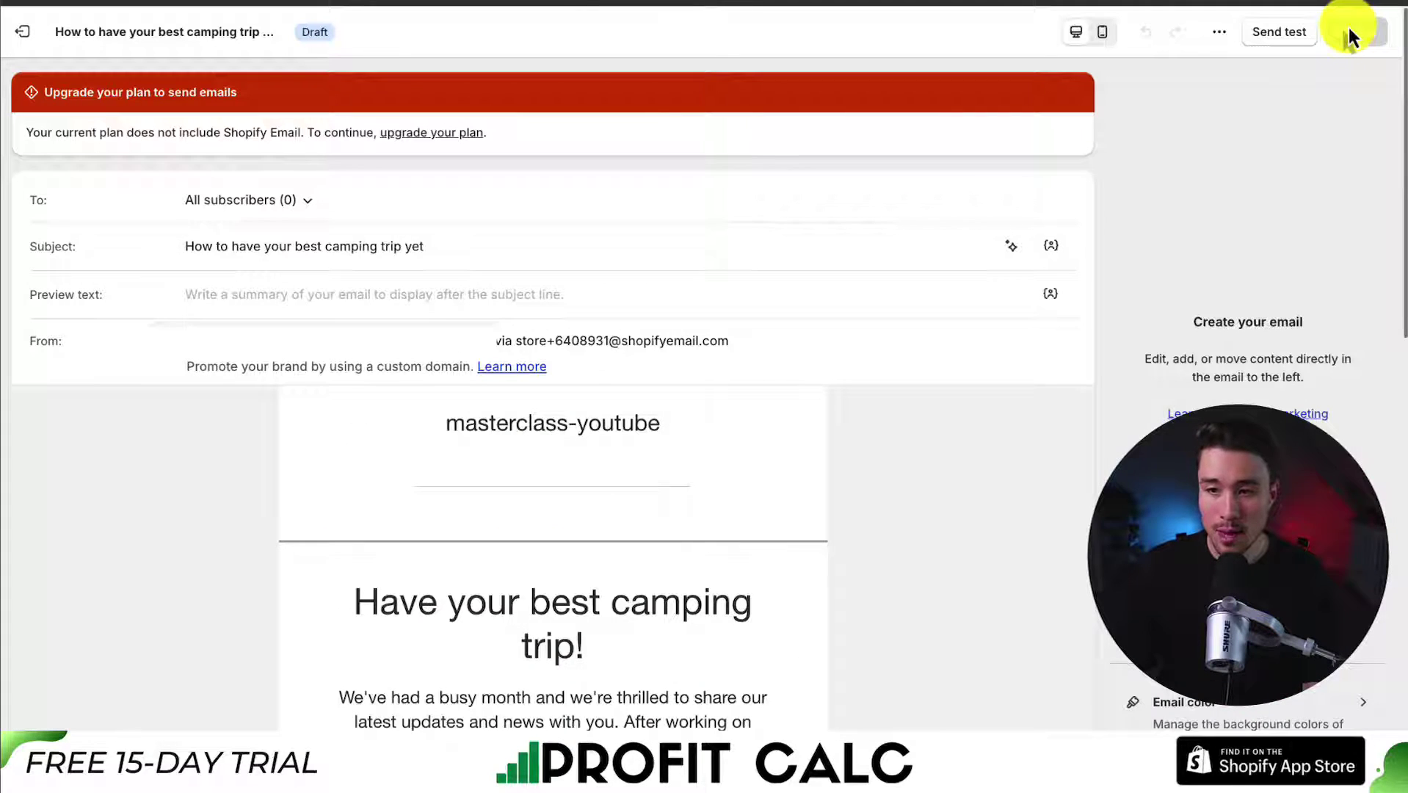
{"action": "left_click", "coordinate": [1219, 33]}
{"action": "left_click", "coordinate": [1297, 88]}
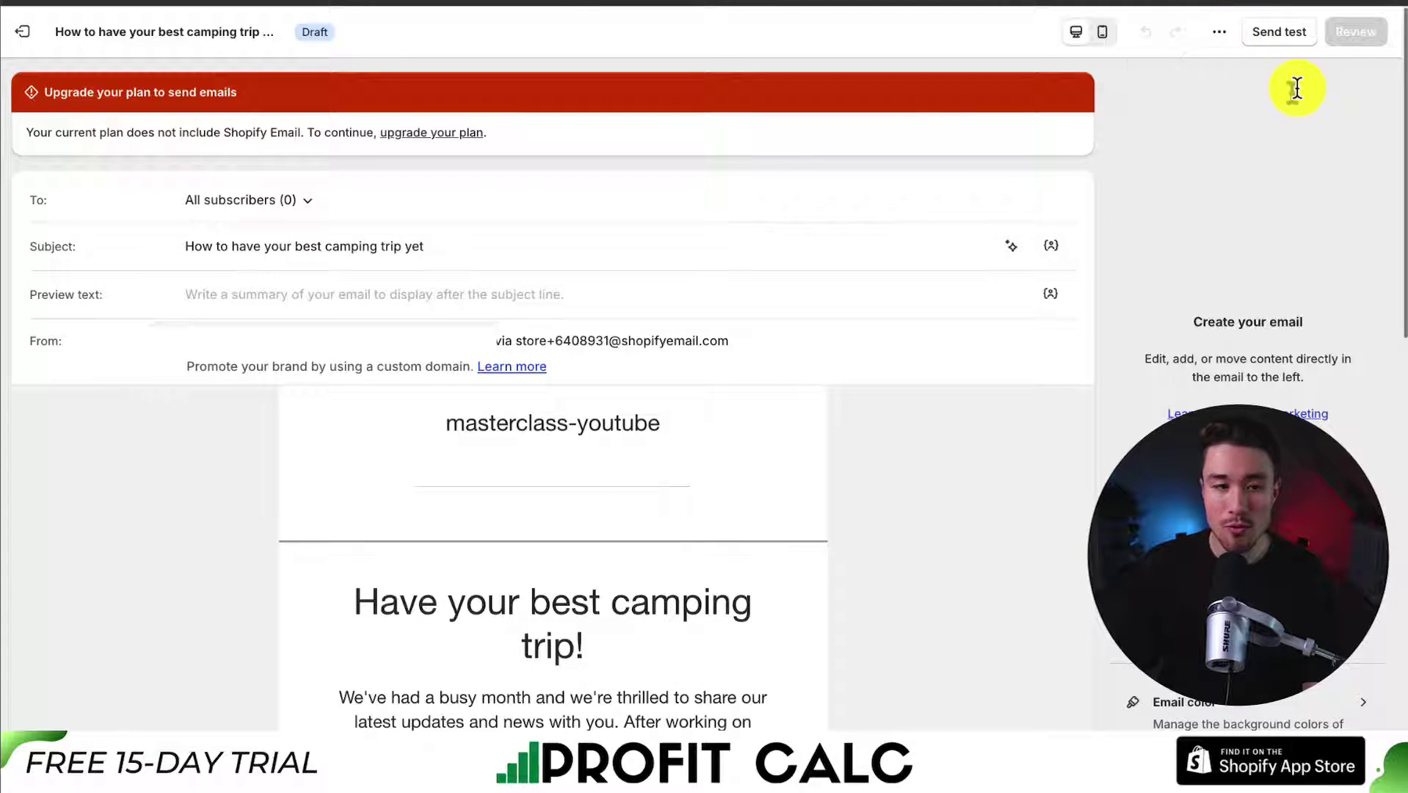
{"action": "left_click_drag", "start_coordinate": [126, 132], "coordinate": [309, 132]}
{"action": "left_click", "coordinate": [315, 133]}
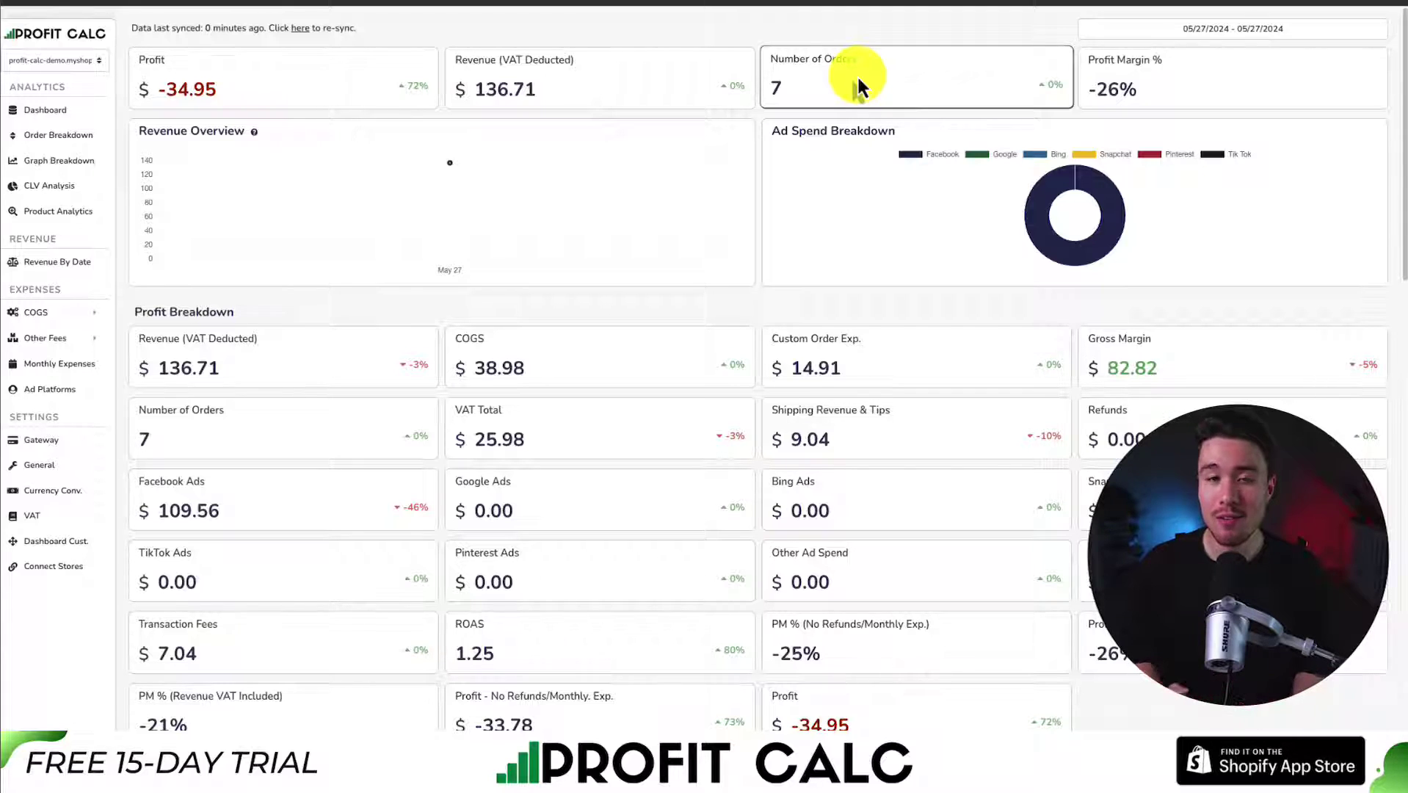
Set the Profit Calc dashboard to the last 7 days, 05/21/2024–05/27/2024.
{"action": "left_click", "coordinate": [1222, 33]}
{"action": "left_click", "coordinate": [1370, 94]}
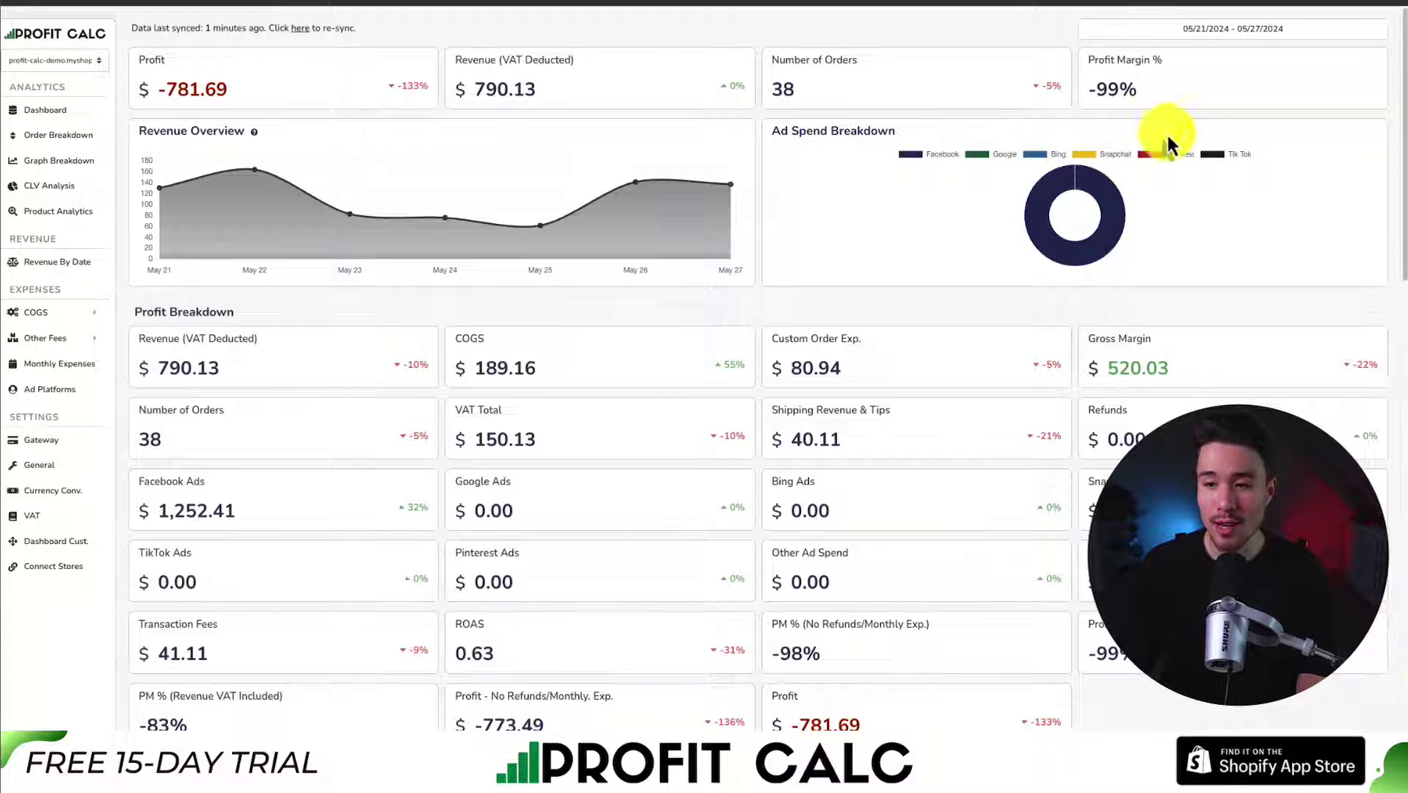
{"action": "left_click_drag", "start_coordinate": [1403, 72], "coordinate": [1320, 63]}
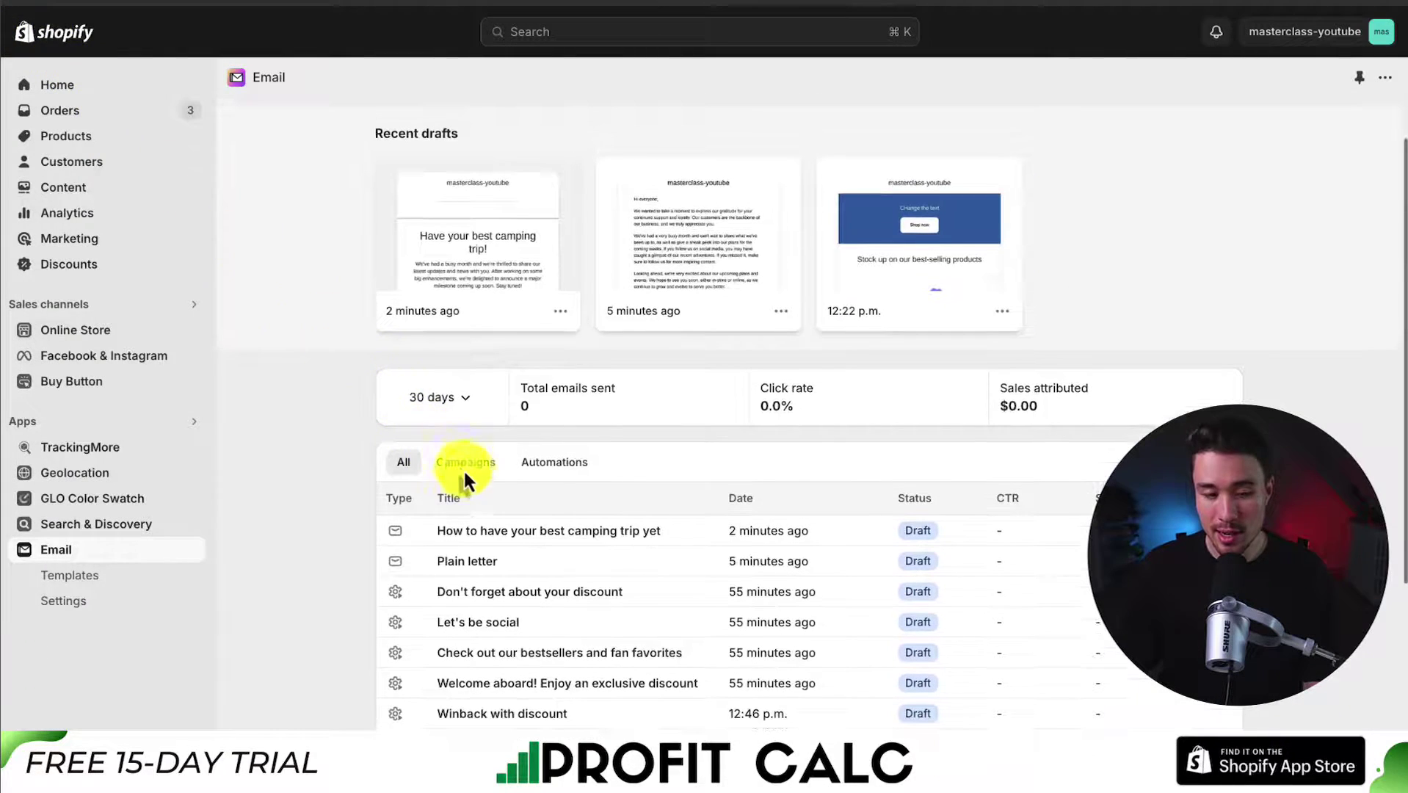
Filter the Email page to Campaigns, showing the camping-trip draft.
{"action": "left_click", "coordinate": [464, 469]}
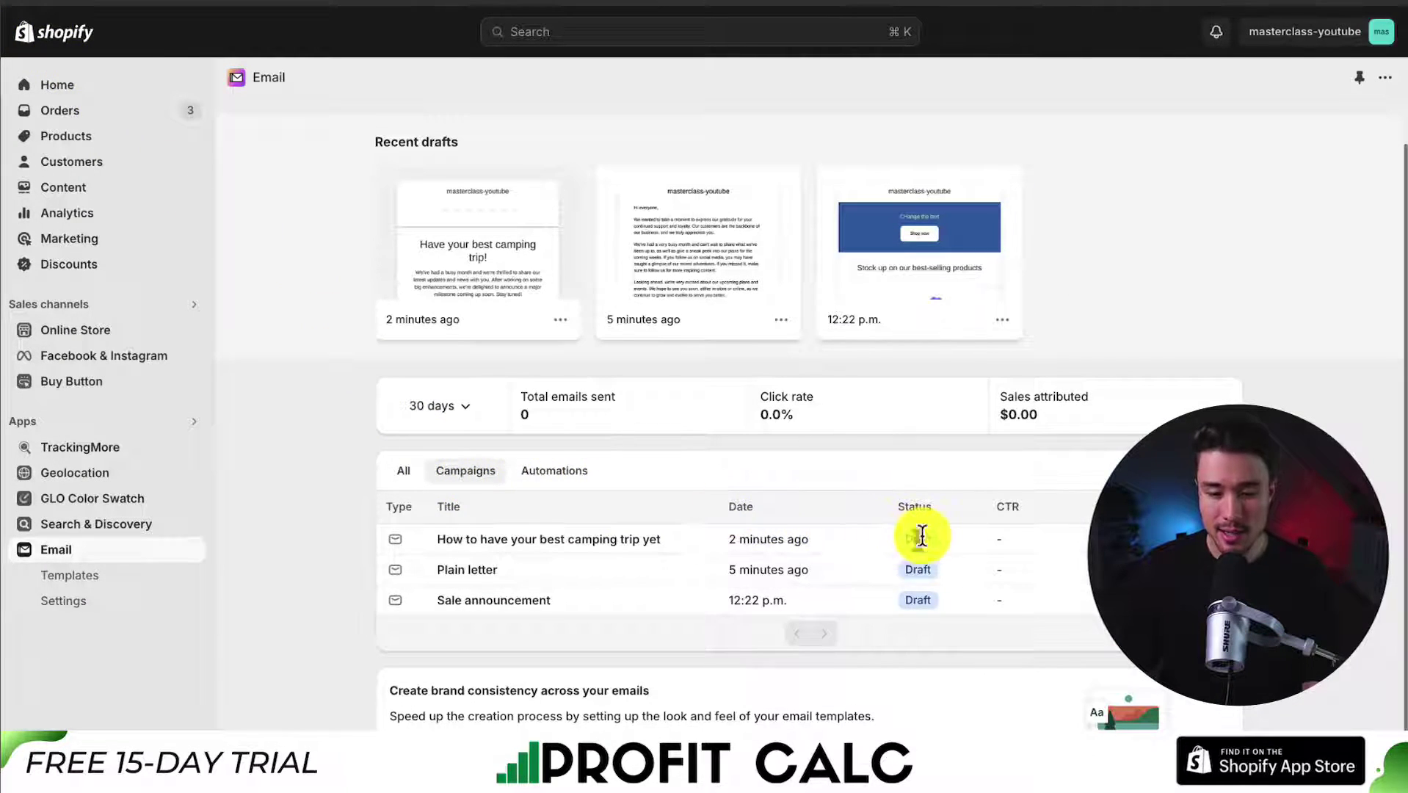